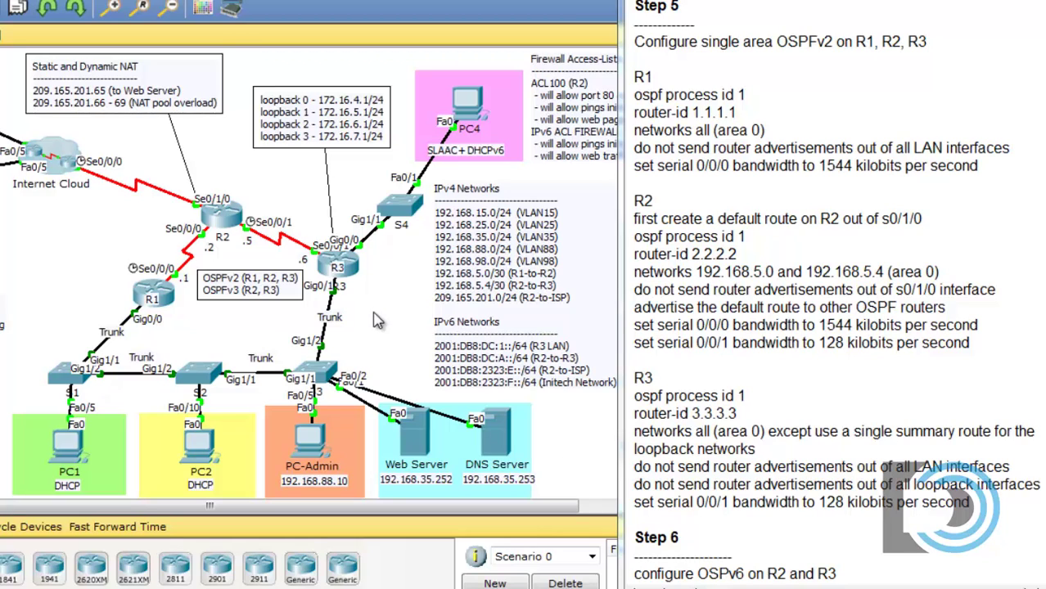
Open R3's console and enter privileged mode, then global configuration mode.
click(354, 275)
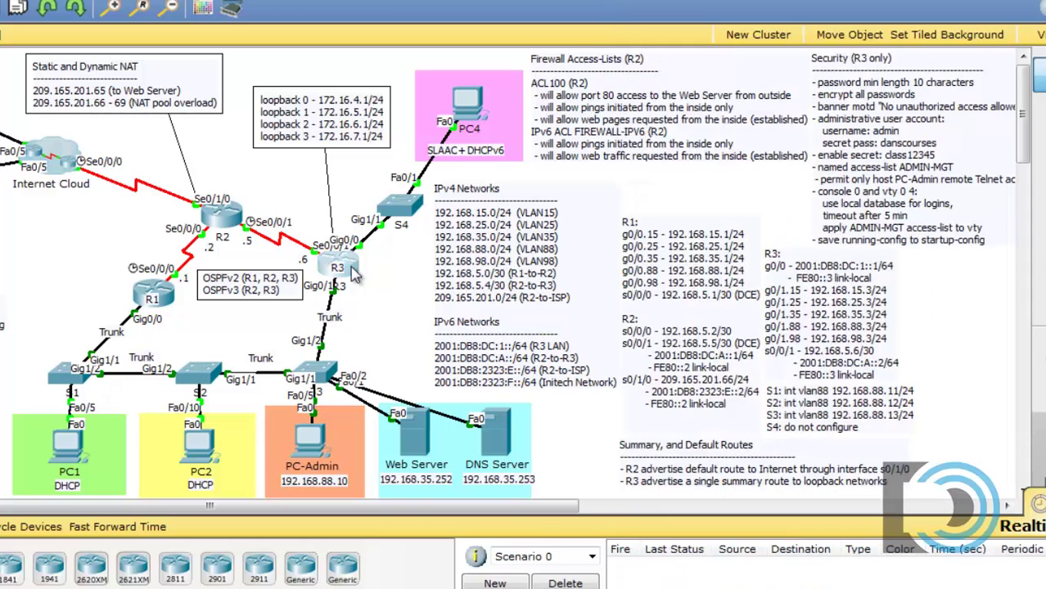
click(354, 274)
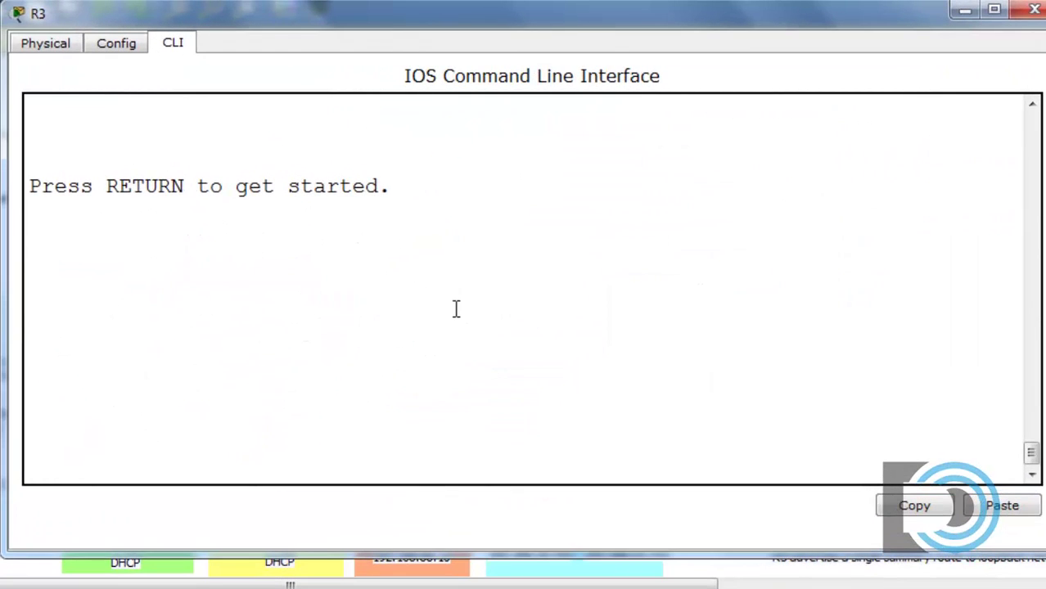
key(Return)
text(en)
key(Return)
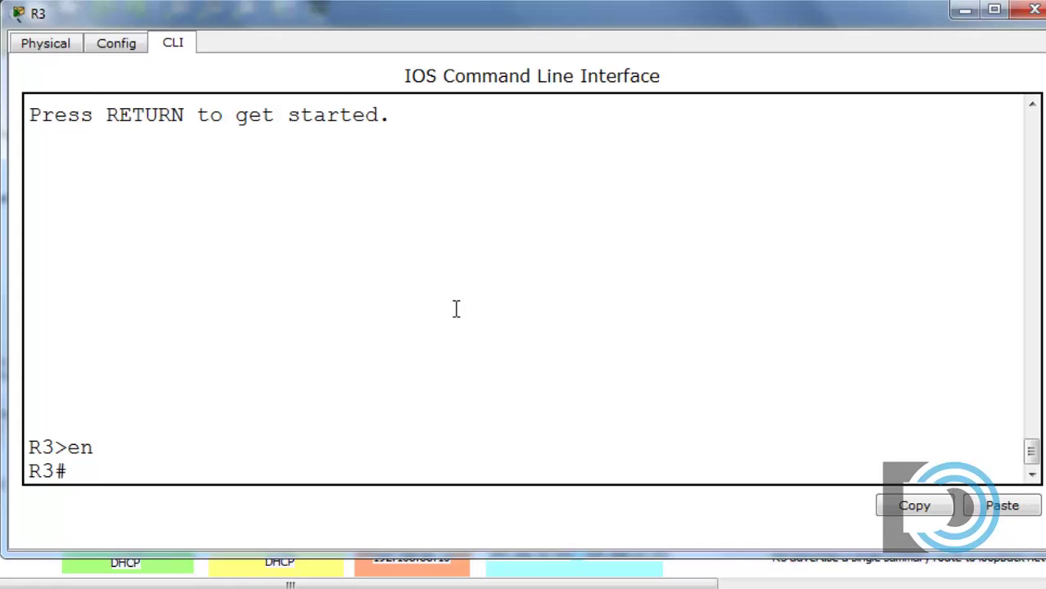
text(conf t)
key(Return)
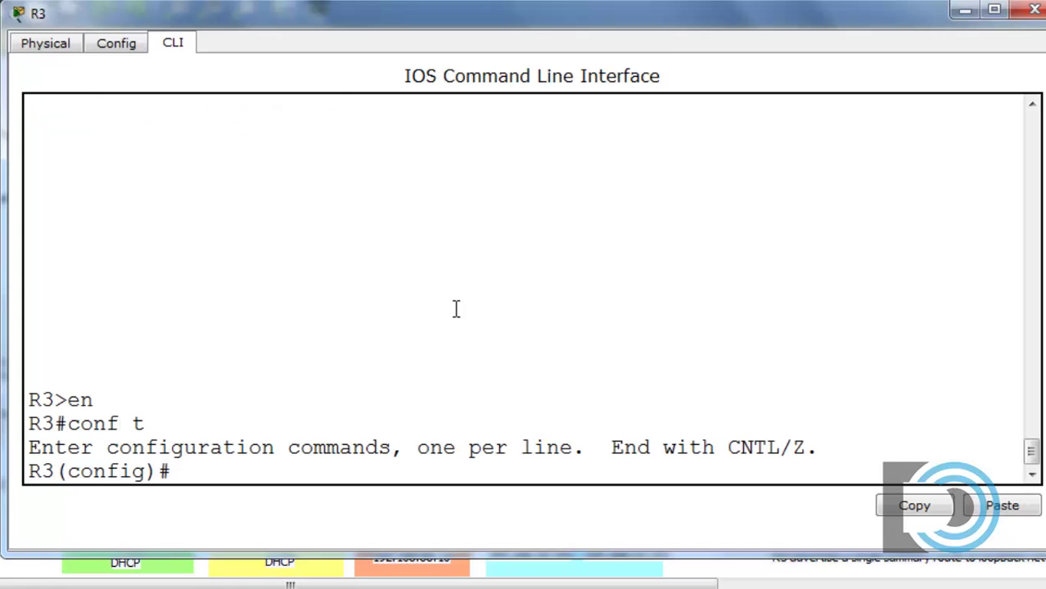
Start OSPF process 1 on R3 with router ID 3.3.3.3.
text(router osp)
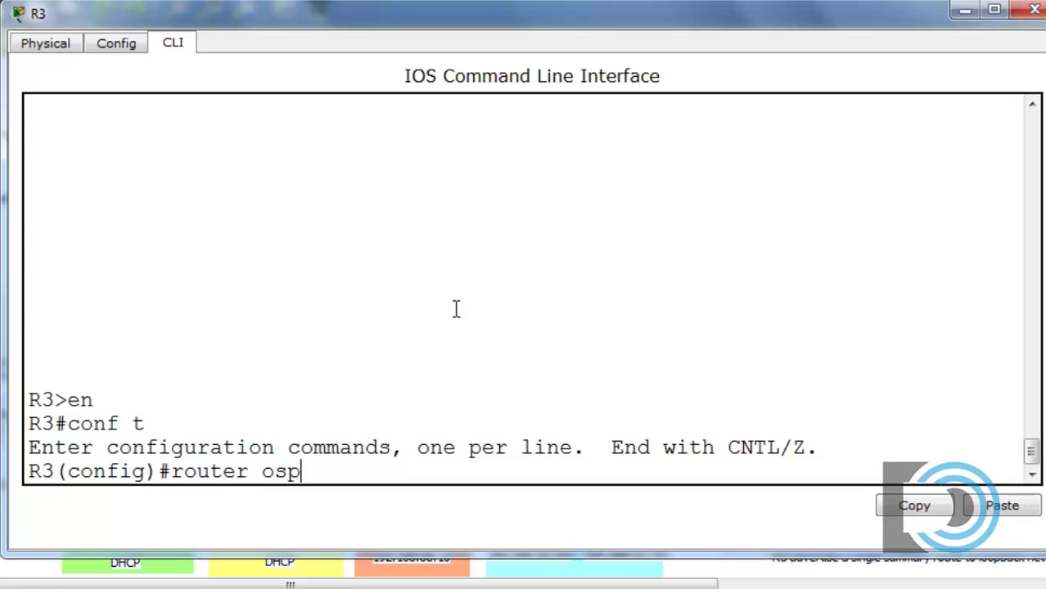
text(f 1)
key(Return)
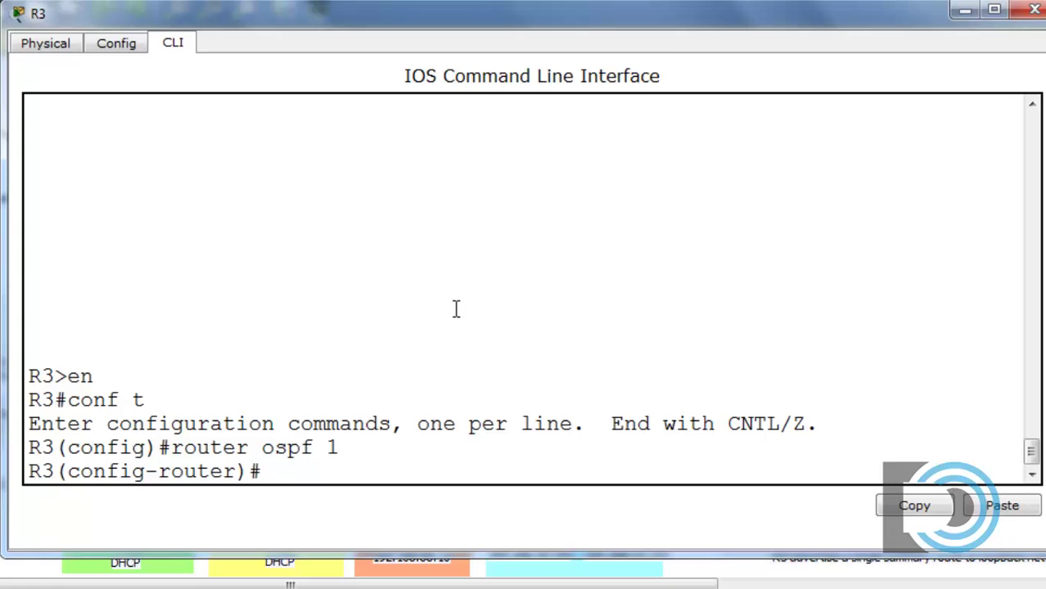
text(router)
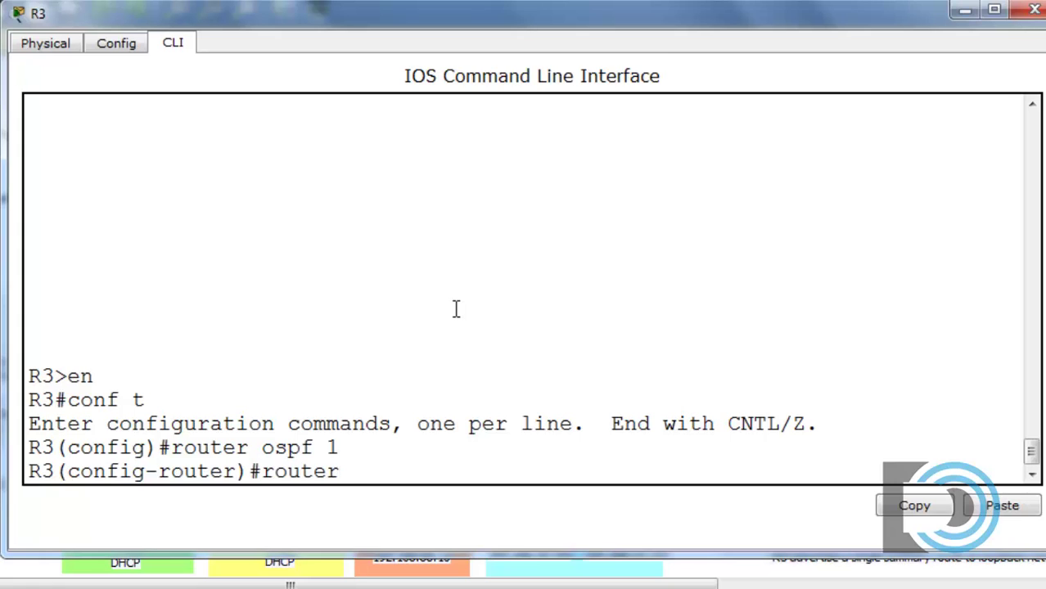
key(Tab)
text(3.3.3.3)
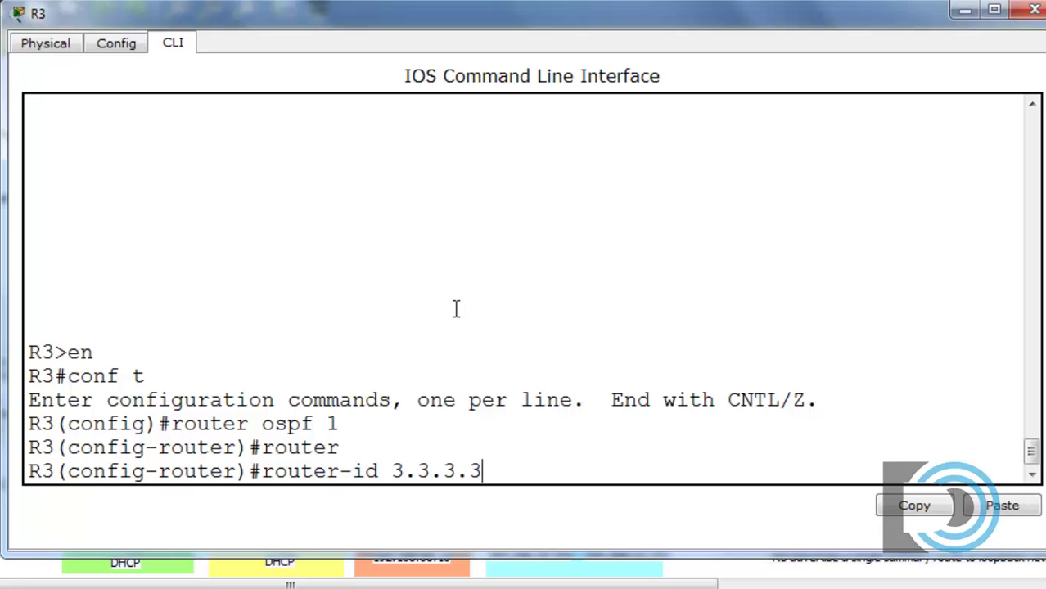
key(Return)
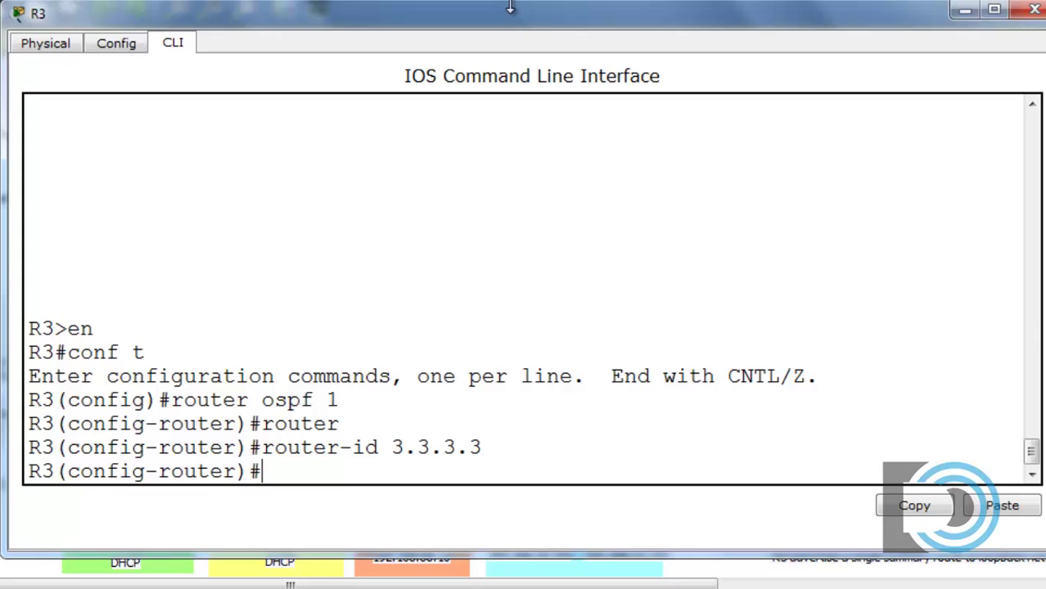
drag(524, 12, 528, 467)
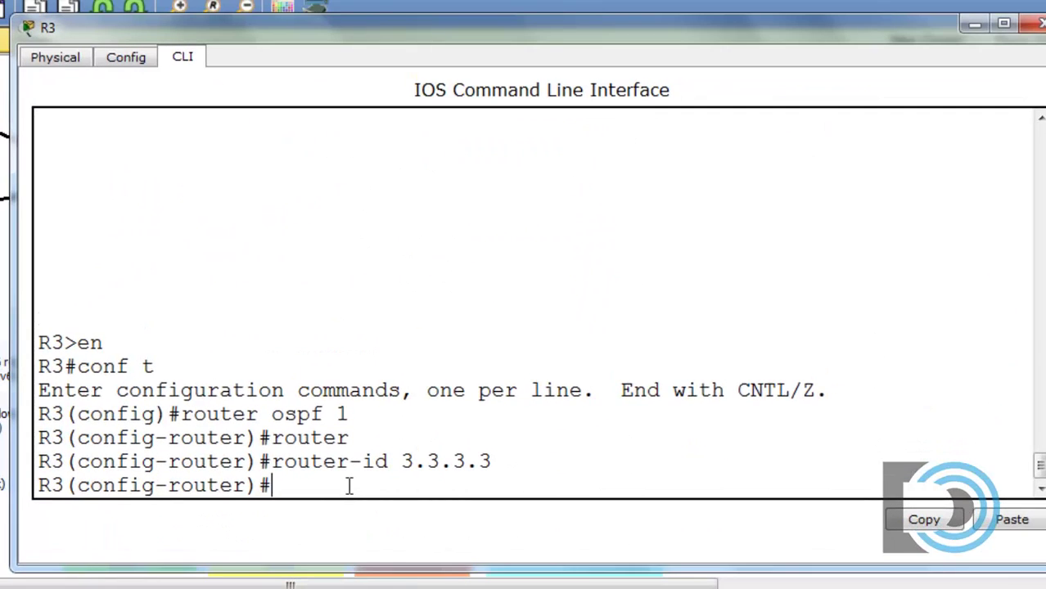
Add networks 192.168.15.0 and 192.168.25.0 with wildcard 0.0.0.255 to area 0.
key(Return)
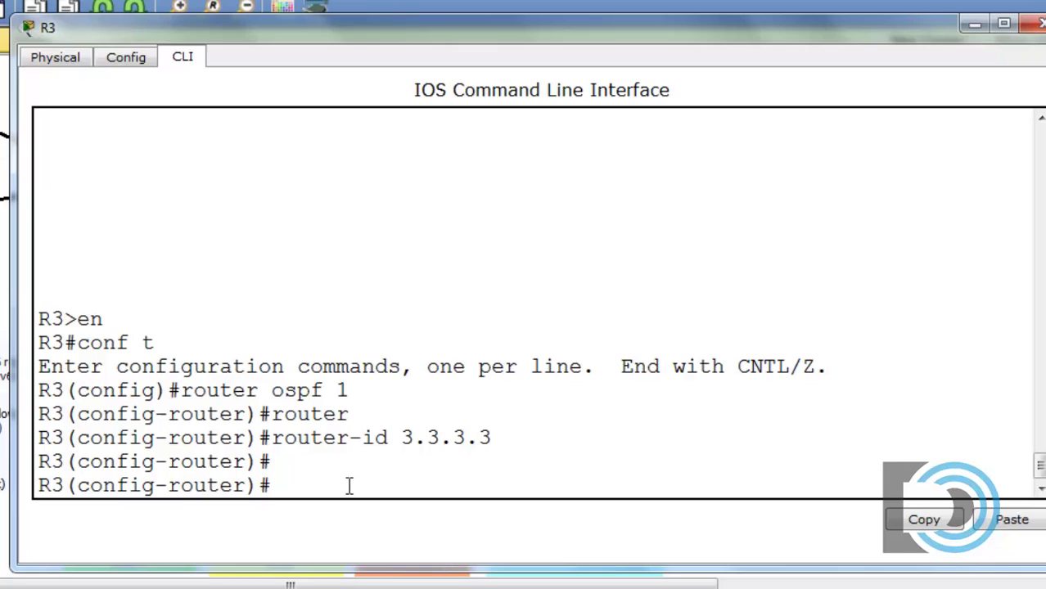
text(netwo)
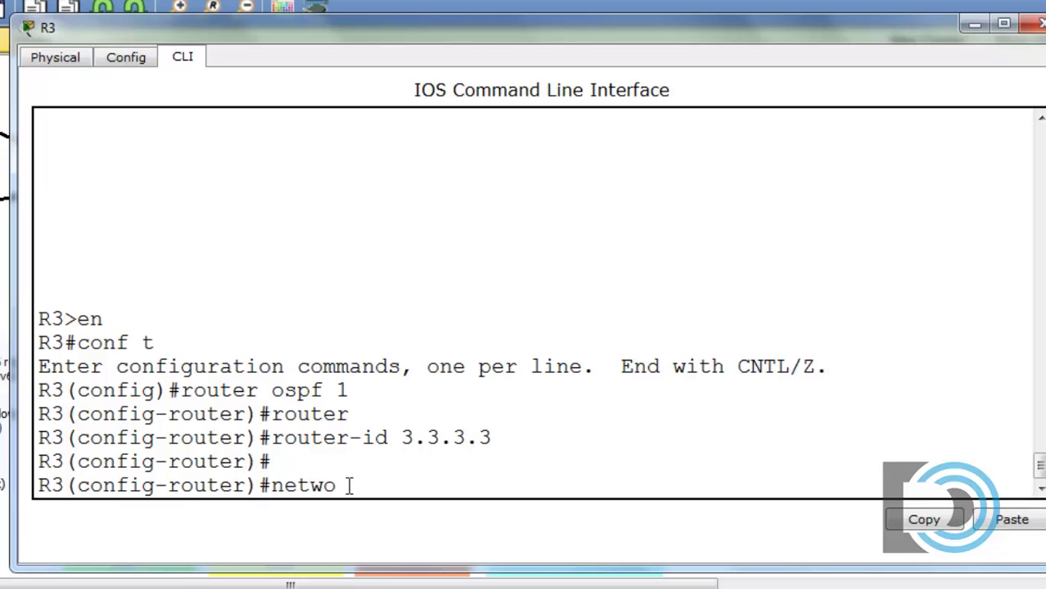
text(rk 192.168.1)
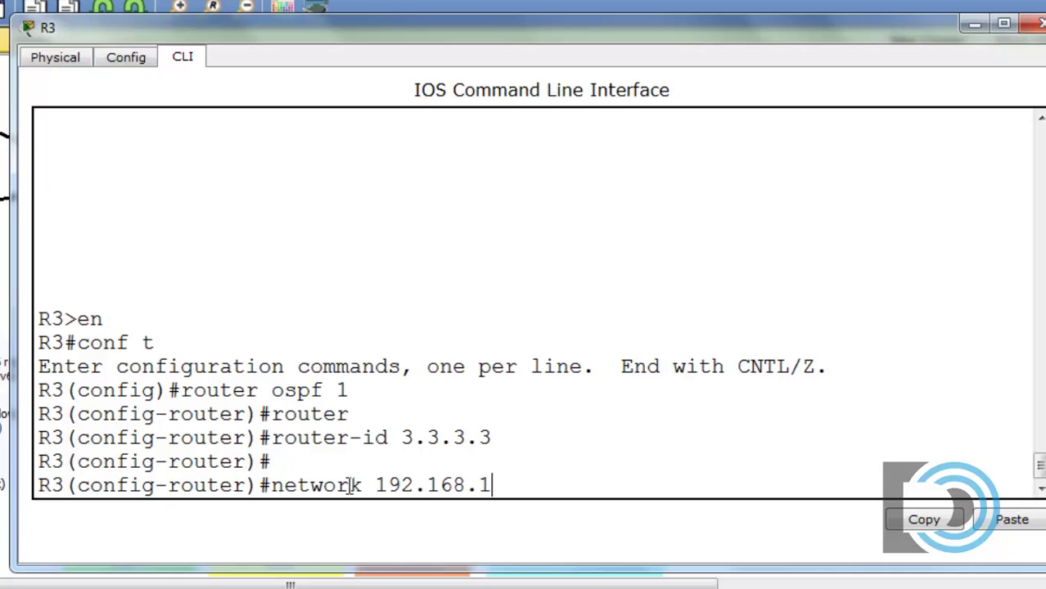
text(5.0)
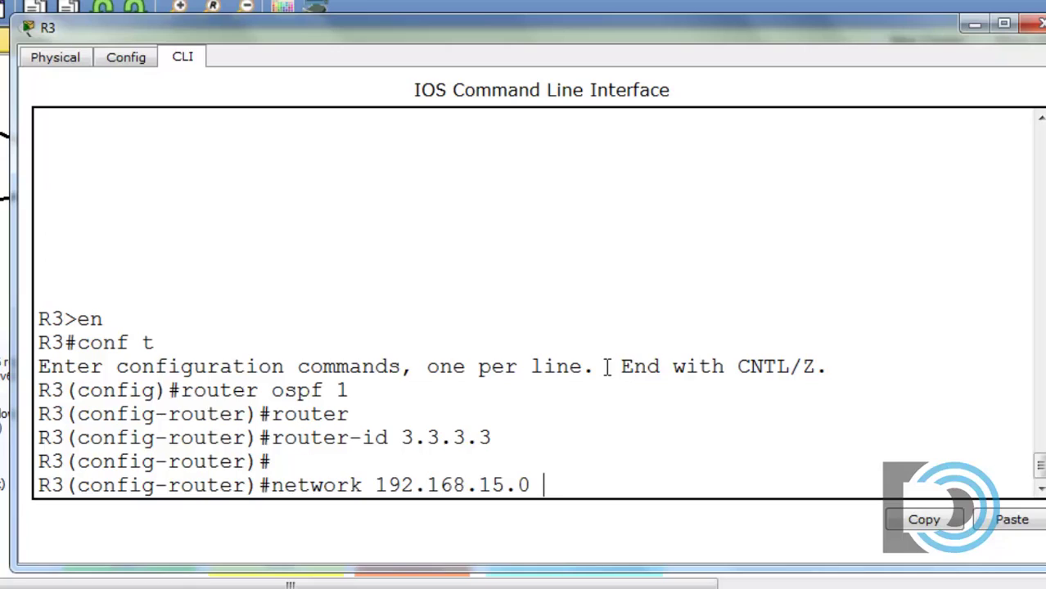
text(0.0.0.25)
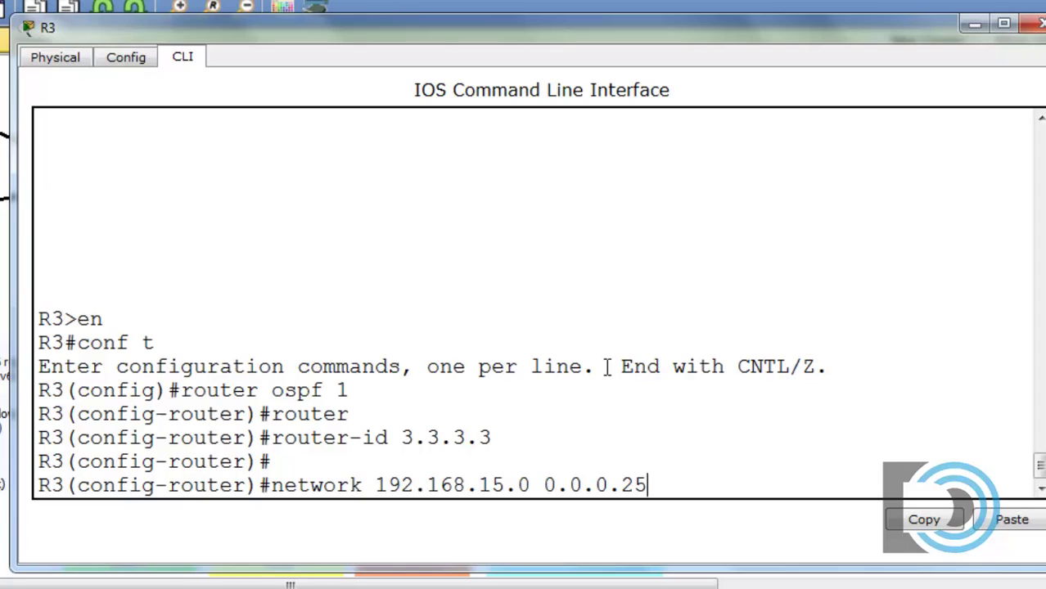
text(5 are)
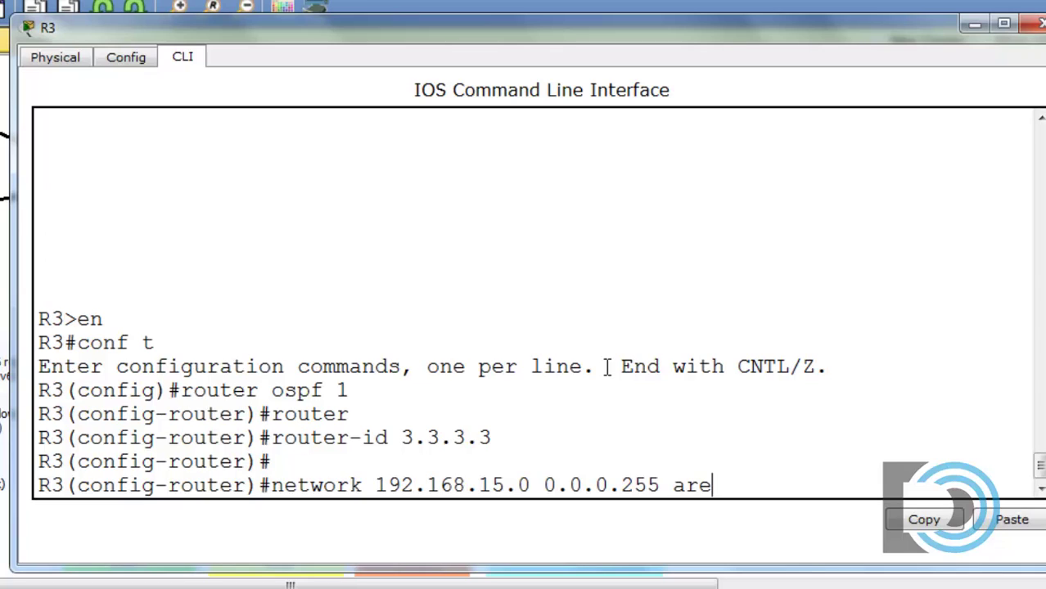
text(a 0)
key(Return)
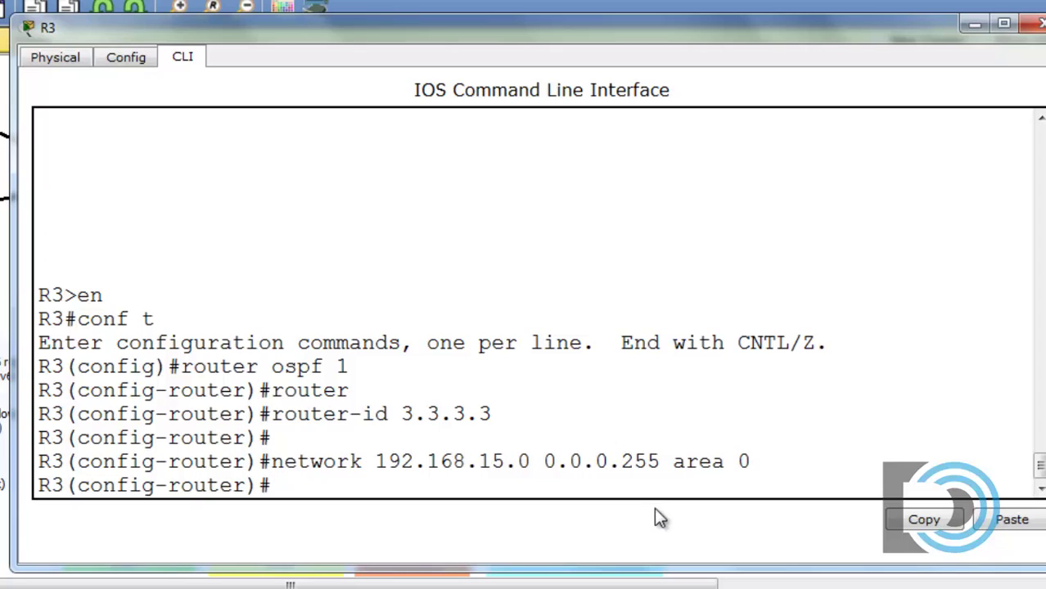
key(Up)
key(Left)
key(Left)
key(Left)
key(Left)
key(Left)
key(Left)
key(Left)
key(Left)
key(Left)
key(Left)
key(Left)
key(Left)
key(Left)
key(Left)
key(Left)
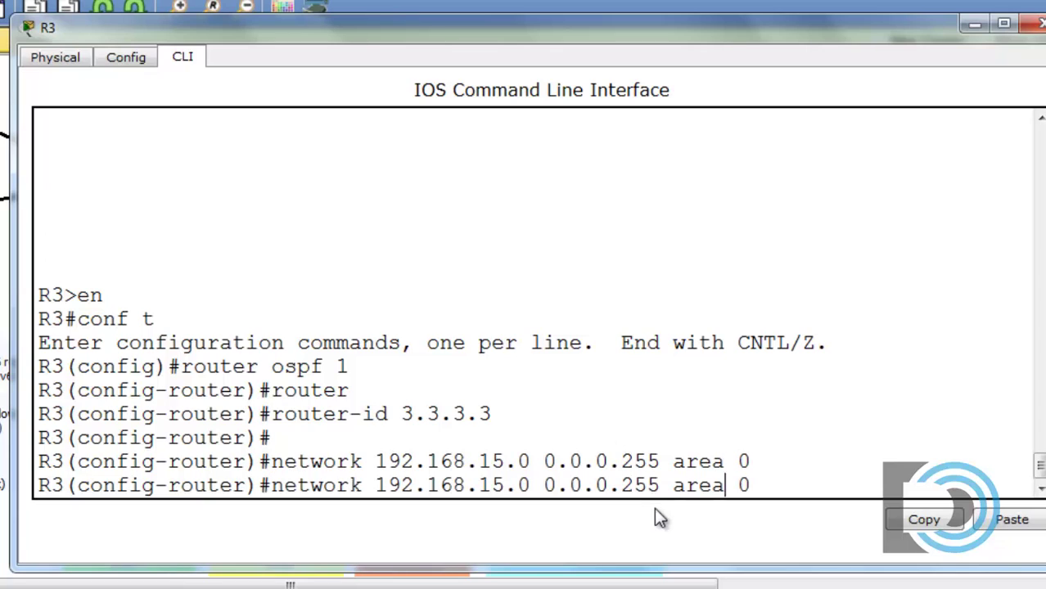
key(Left)
key(Left)
key(Left)
key(Left)
key(Left)
key(Left)
key(BackSpace)
text(2)
key(Return)
Add networks 192.168.35.0, 192.168.88.0 and 192.168.98.0 to area 0 by editing recalled commands.
key(Up)
key(Left)
key(Left)
key(Left)
key(Left)
key(Left)
key(Left)
key(Left)
key(Left)
key(Left)
key(Left)
key(Left)
key(Left)
key(Left)
key(Left)
key(Left)
key(Left)
key(Left)
key(Left)
key(Left)
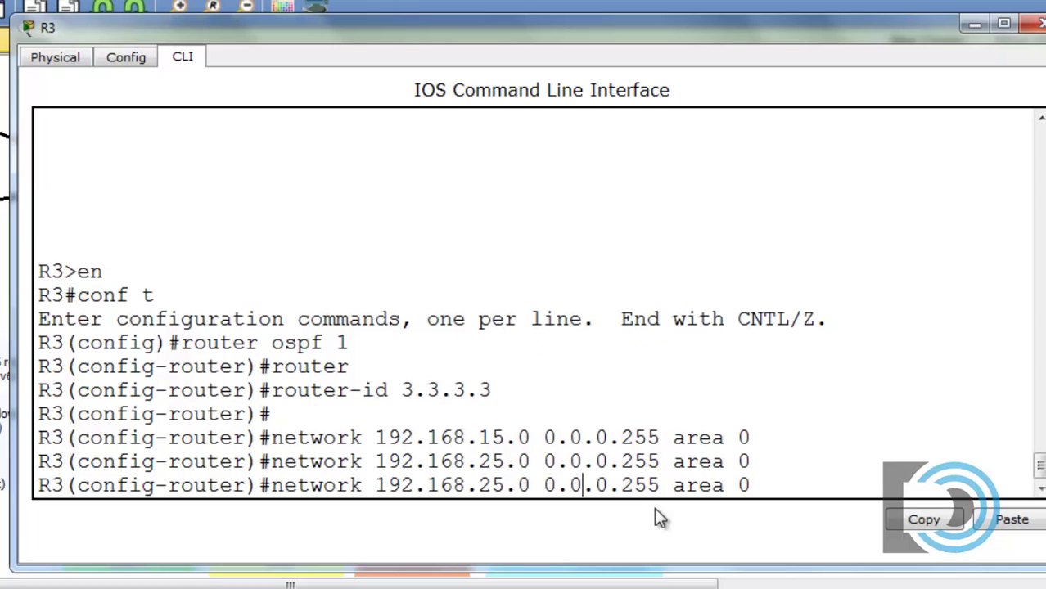
key(BackSpace)
text(3)
key(Return)
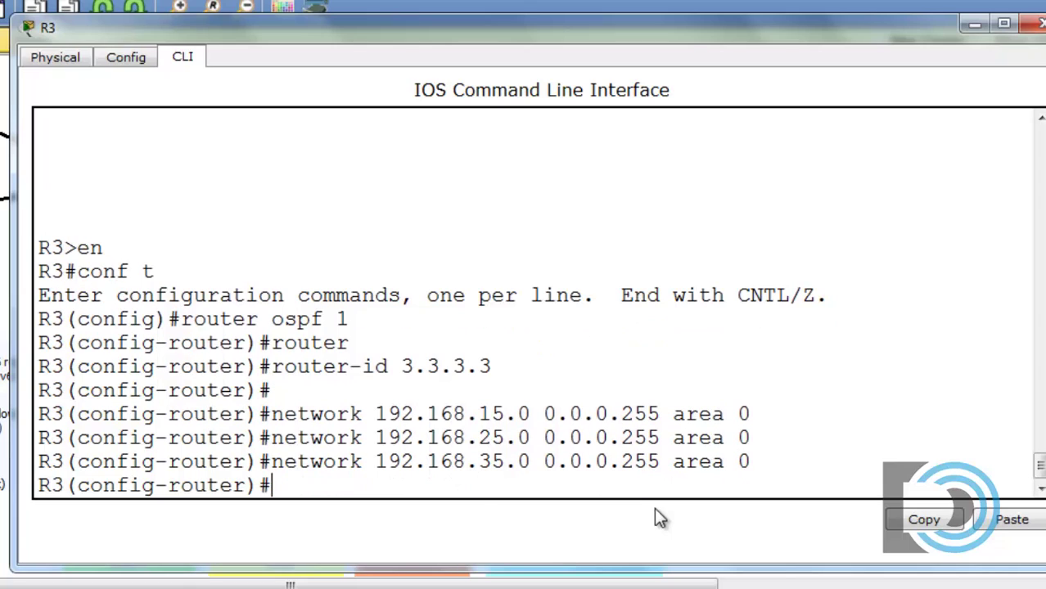
key(Up)
key(Left)
key(Left)
key(Left)
key(Left)
key(Left)
key(Left)
key(Left)
key(Left)
key(Left)
key(Left)
key(Left)
key(Left)
key(Left)
key(Left)
key(Left)
key(Left)
key(Left)
key(Left)
key(Left)
key(Left)
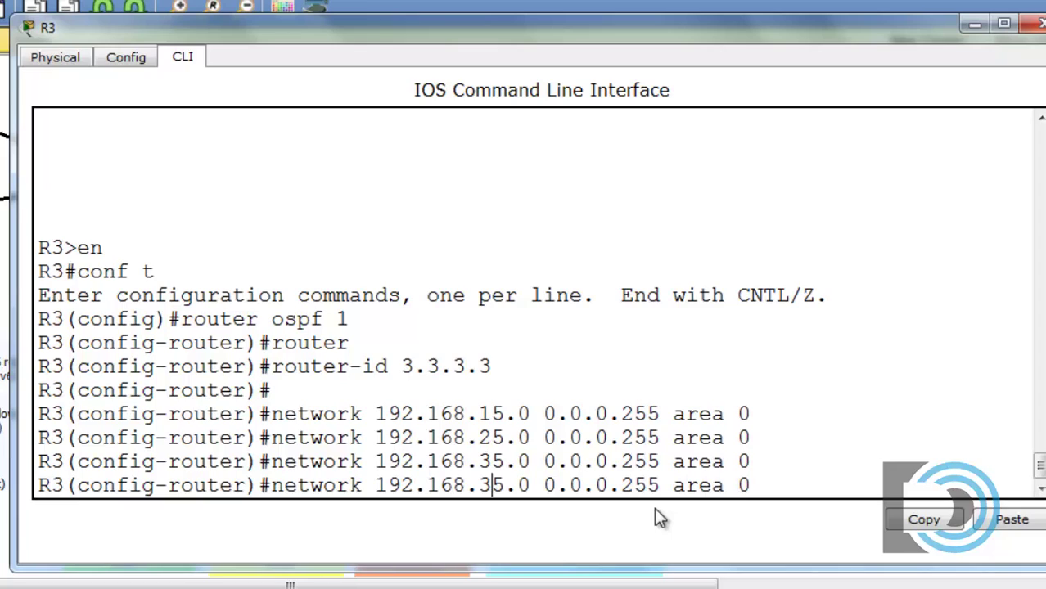
key(Right)
key(BackSpace)
key(BackSpace)
text(88)
key(Return)
key(Up)
key(Left)
key(Left)
key(Left)
key(Left)
key(Left)
key(Left)
key(Left)
key(Left)
key(Left)
key(Left)
key(Left)
key(Left)
key(Left)
key(Left)
key(Left)
key(Left)
key(Left)
key(Left)
key(Left)
key(Left)
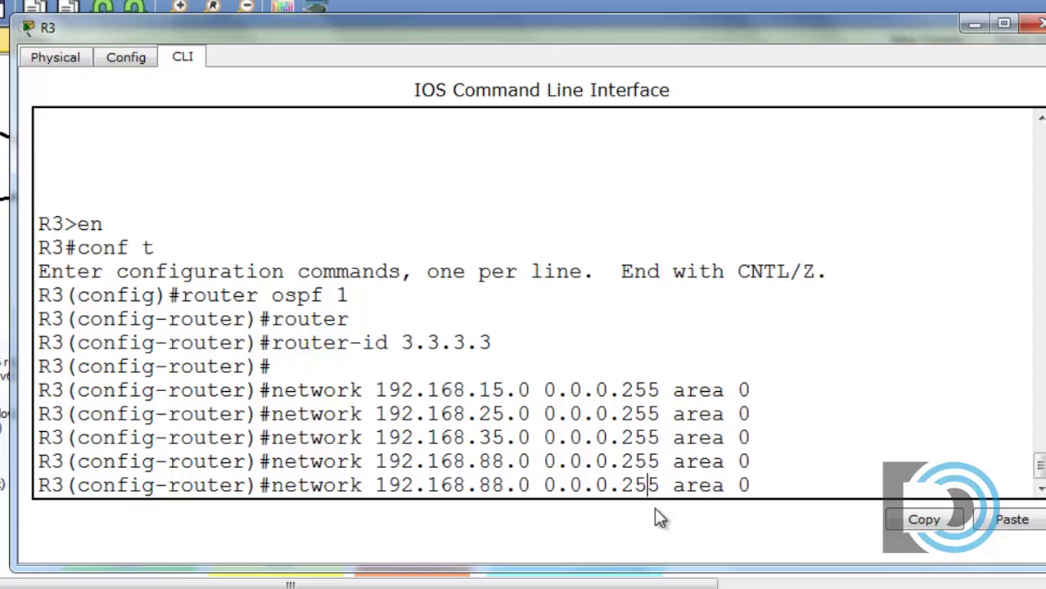
key(BackSpace)
key(BackSpace)
text(98)
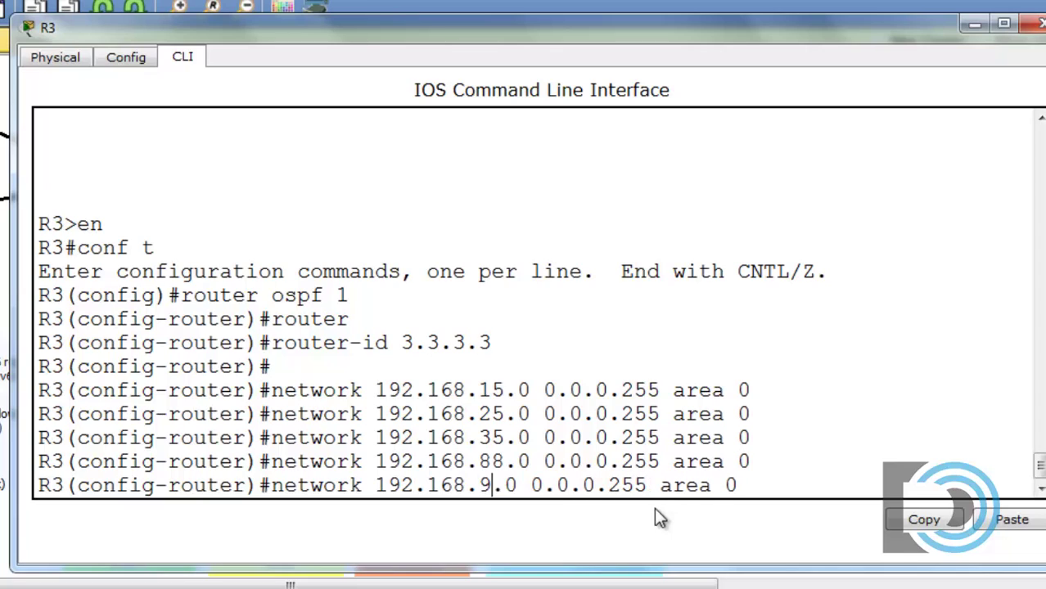
key(Return)
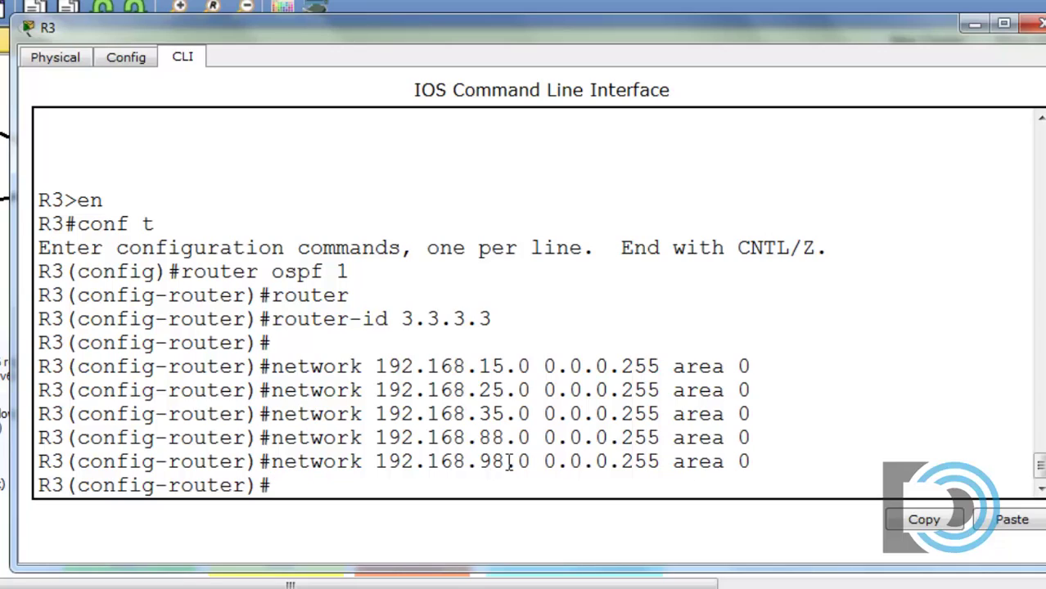
Add network 192.168.5.4 with wildcard 0.0.0.3 to area 0 on R3.
key(Up)
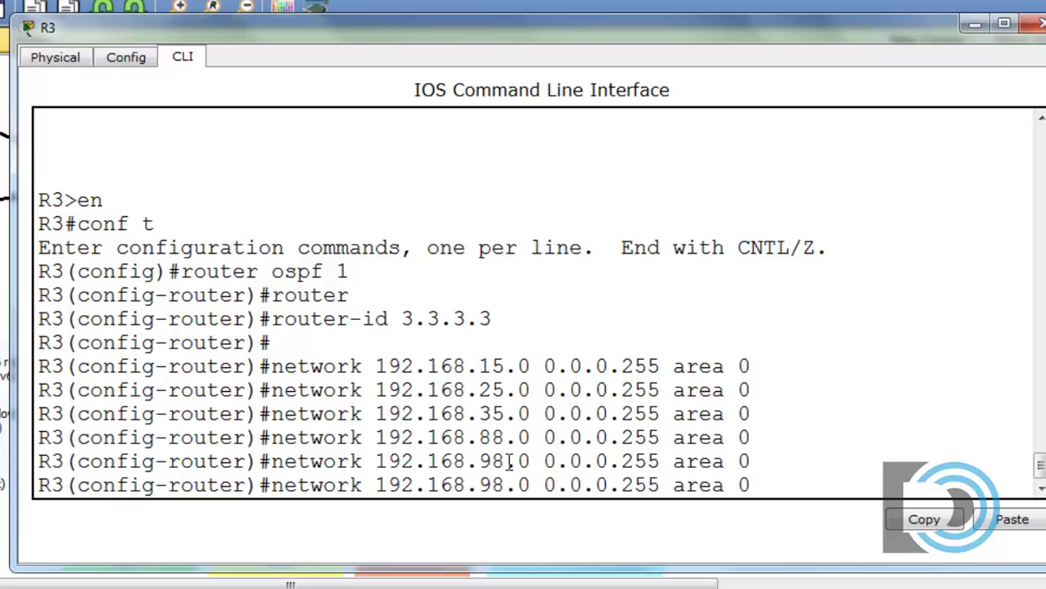
key(BackSpace)
key(BackSpace)
key(BackSpace)
key(BackSpace)
key(BackSpace)
key(BackSpace)
key(BackSpace)
key(BackSpace)
key(BackSpace)
key(BackSpace)
key(BackSpace)
key(BackSpace)
key(BackSpace)
key(BackSpace)
key(BackSpace)
key(BackSpace)
key(BackSpace)
key(BackSpace)
key(BackSpace)
key(BackSpace)
key(BackSpace)
text(5)
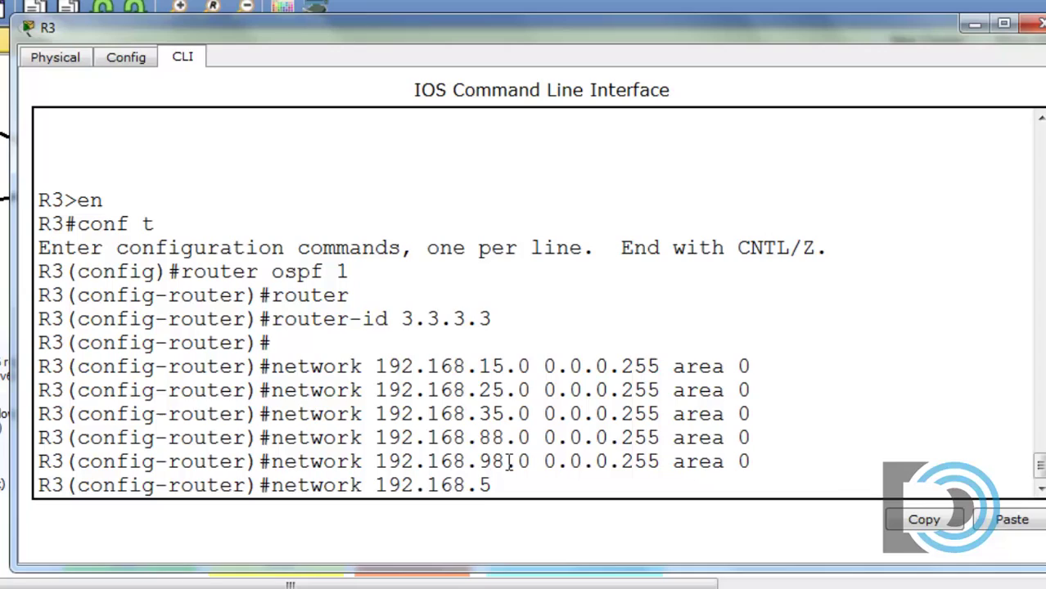
text(.4 0.0.0.3)
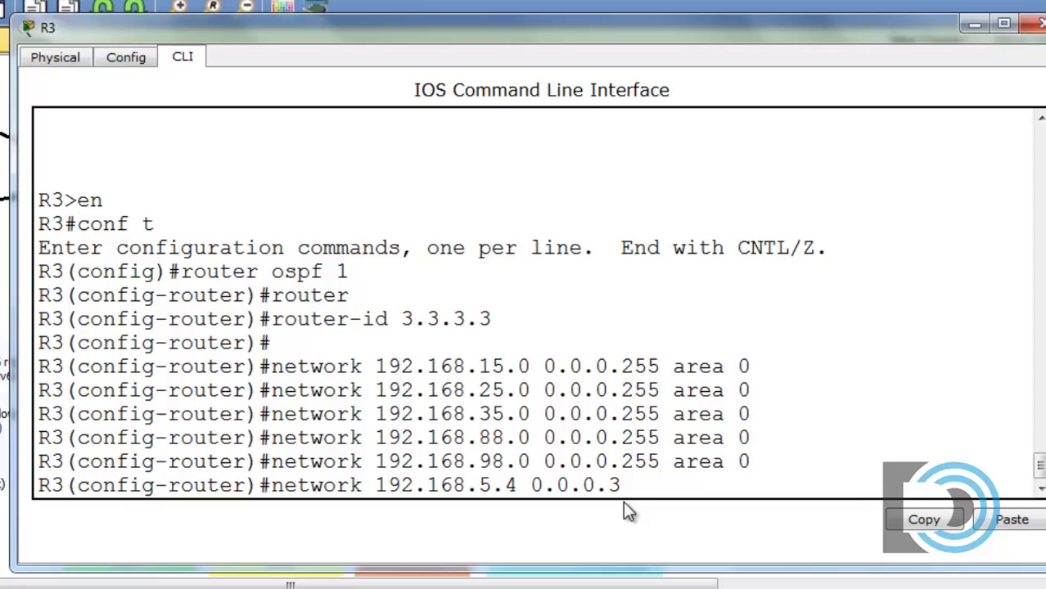
text(area 0)
key(Return)
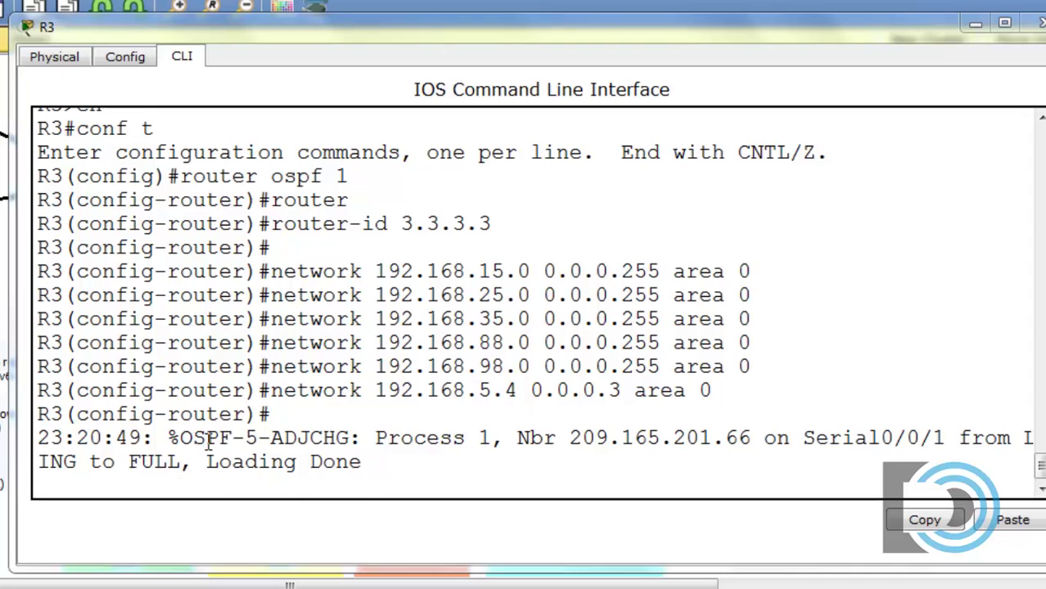
Highlight the FULL adjacency ADJCHG message, then close R3's console.
drag(272, 442, 355, 440)
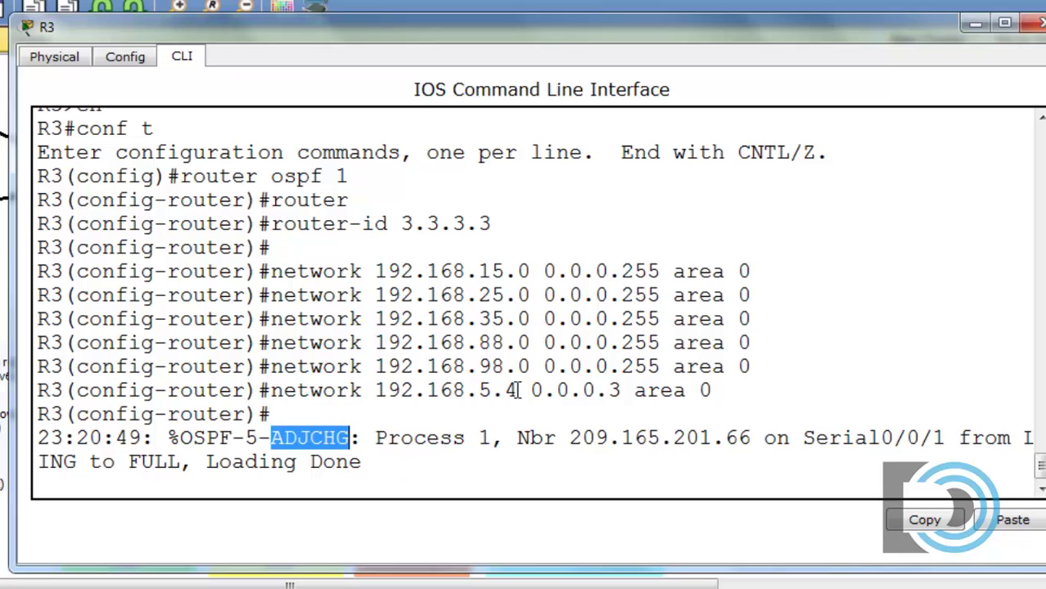
click(973, 23)
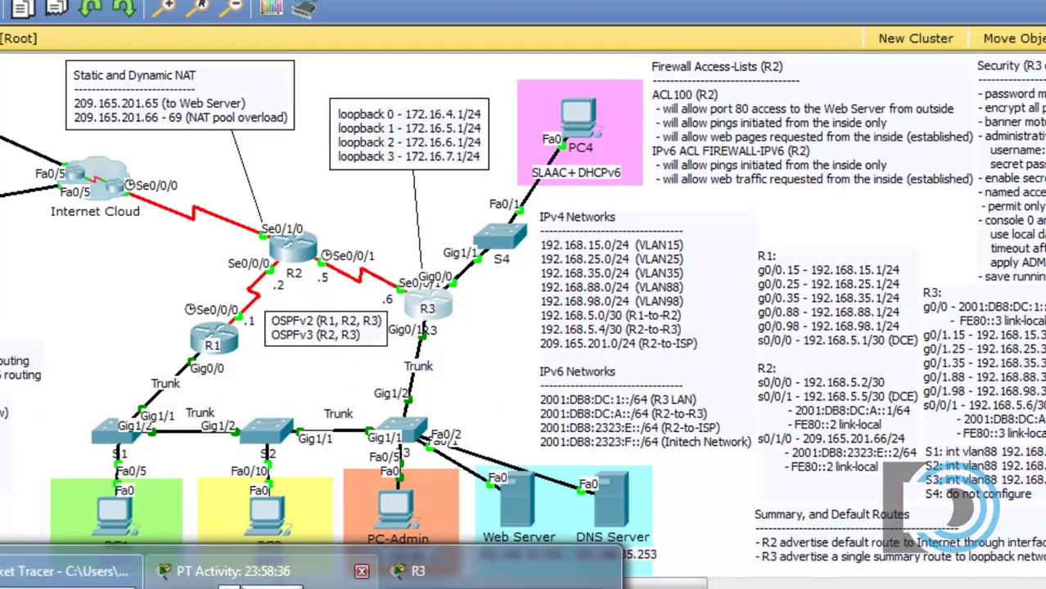
Bring the single-area OSPFv2 activity instructions forward beside the topology.
mouse_move(250, 588)
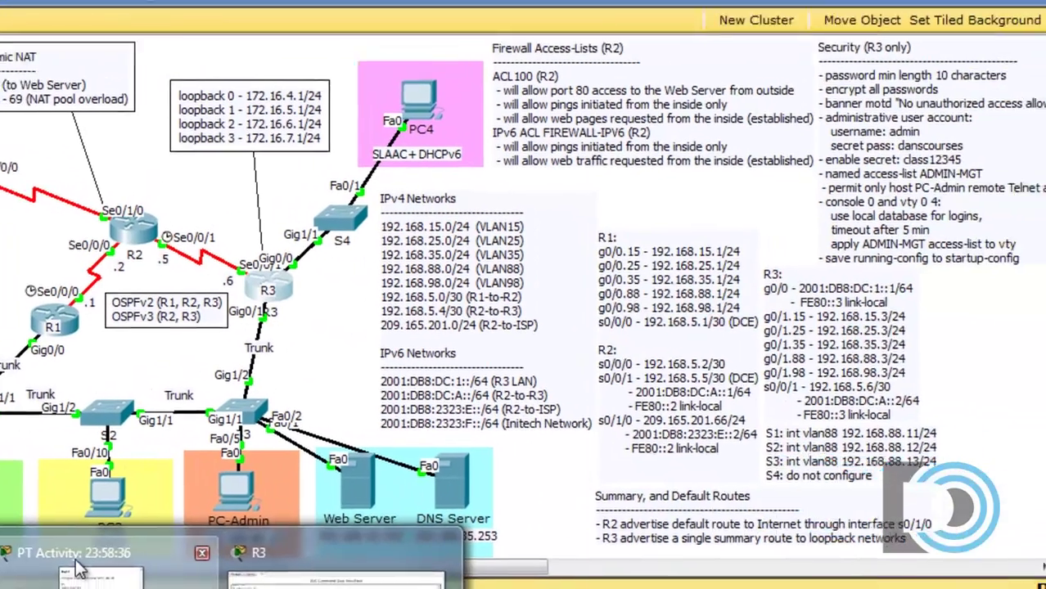
click(78, 569)
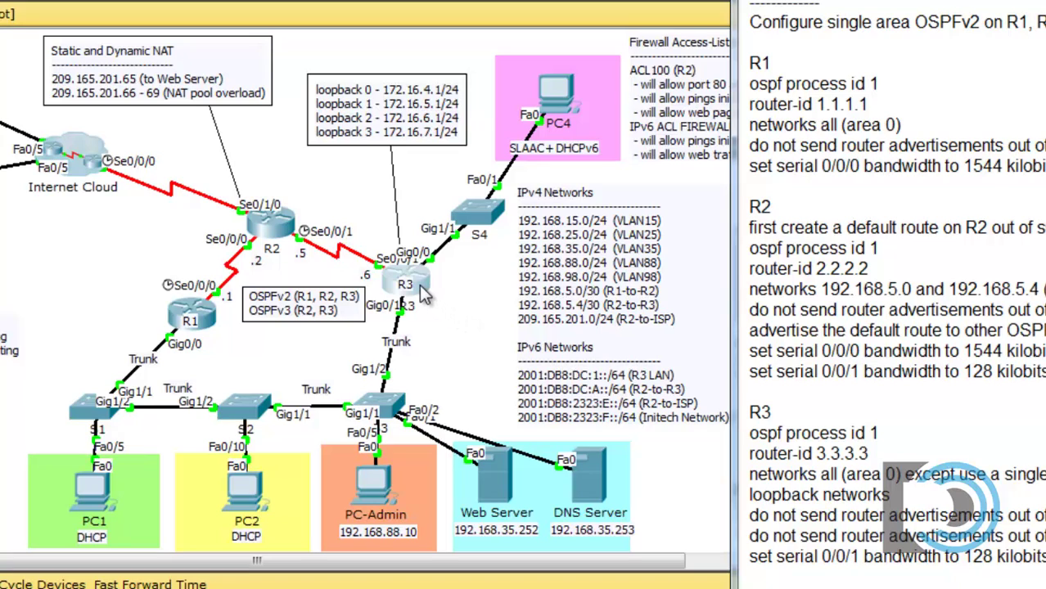
Reopen R3's CLI showing its OSPF process 1 statements and FULL adjacency message.
click(424, 297)
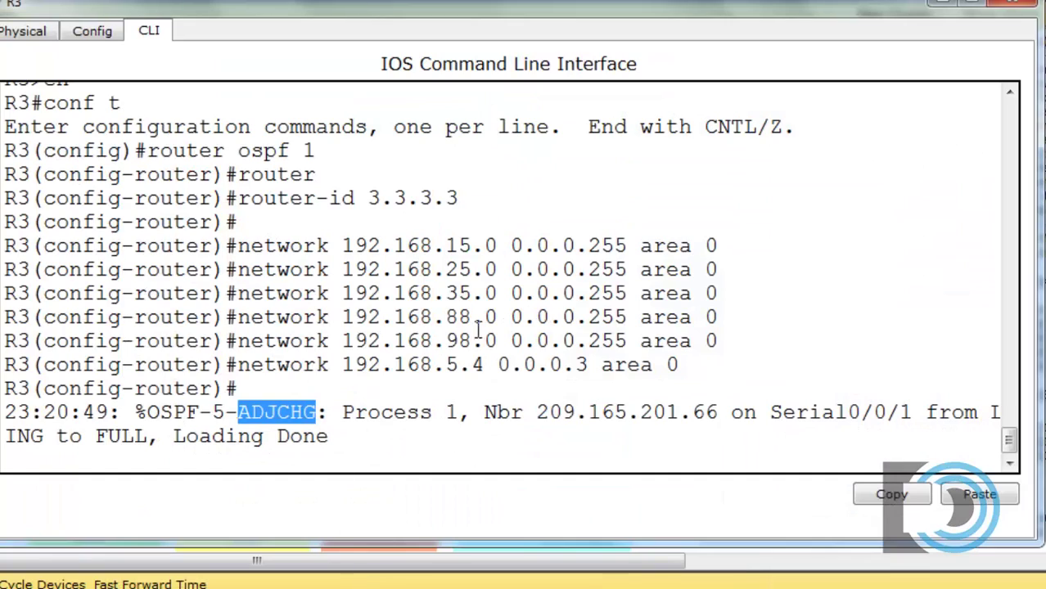
click(952, 5)
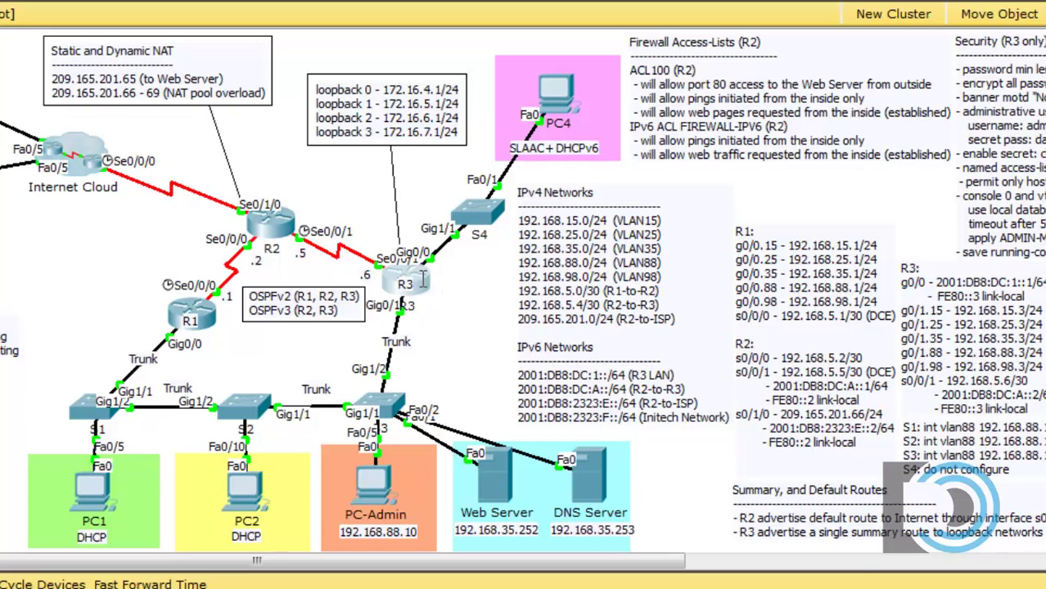
click(423, 279)
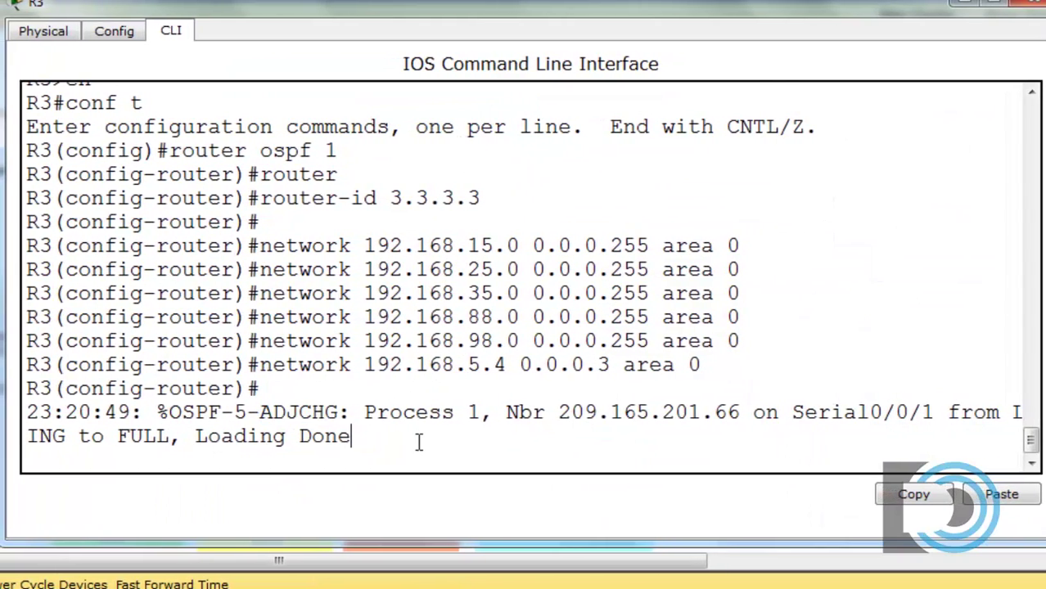
Make subinterfaces g0/1.15, g0/1.25, g0/1.35, g0/1.88 and g0/1.98 passive in OSPF.
key(Return)
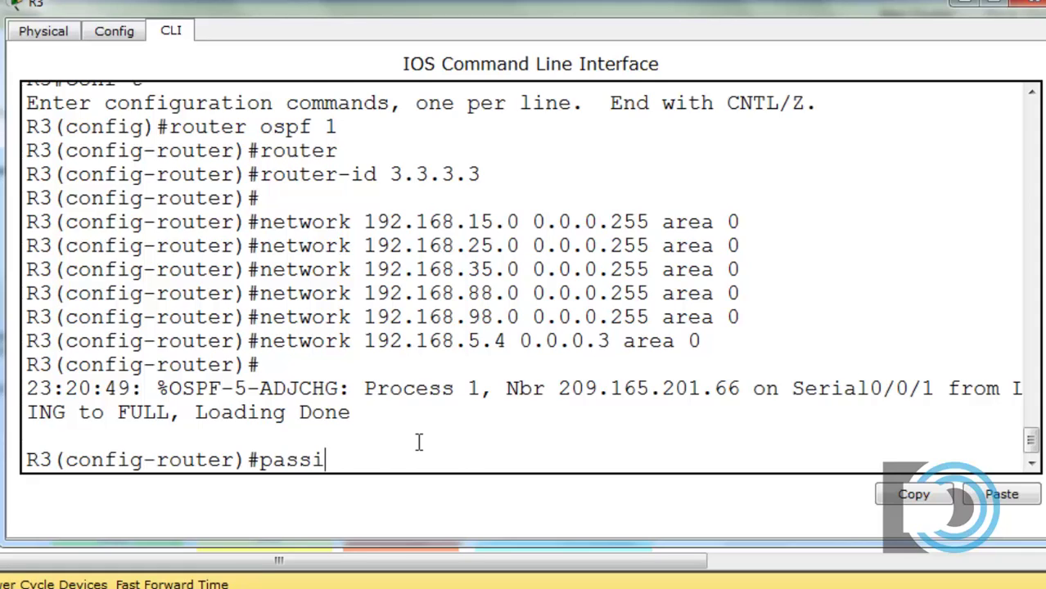
text(passi)
key(Tab)
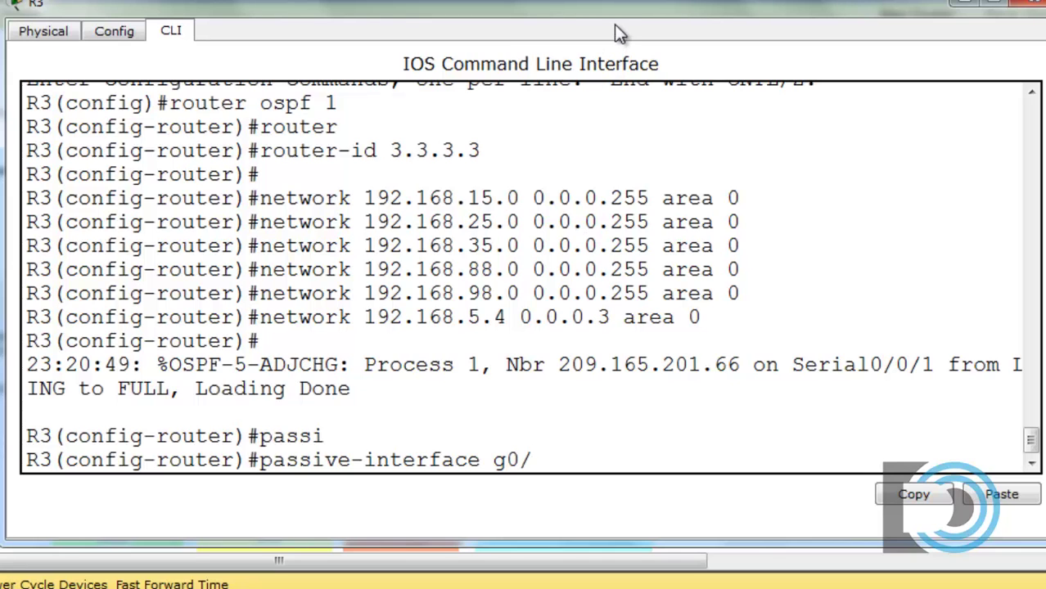
mouse_move(618, 13)
mouse_down()
mouse_move(599, 415)
mouse_move(616, 25)
mouse_up()
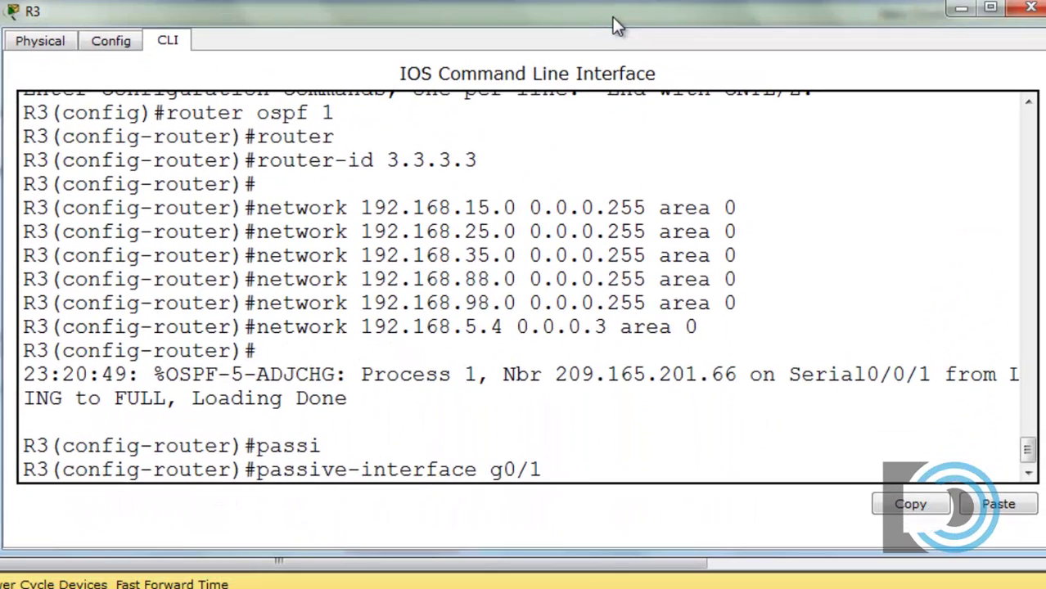
key(Return)
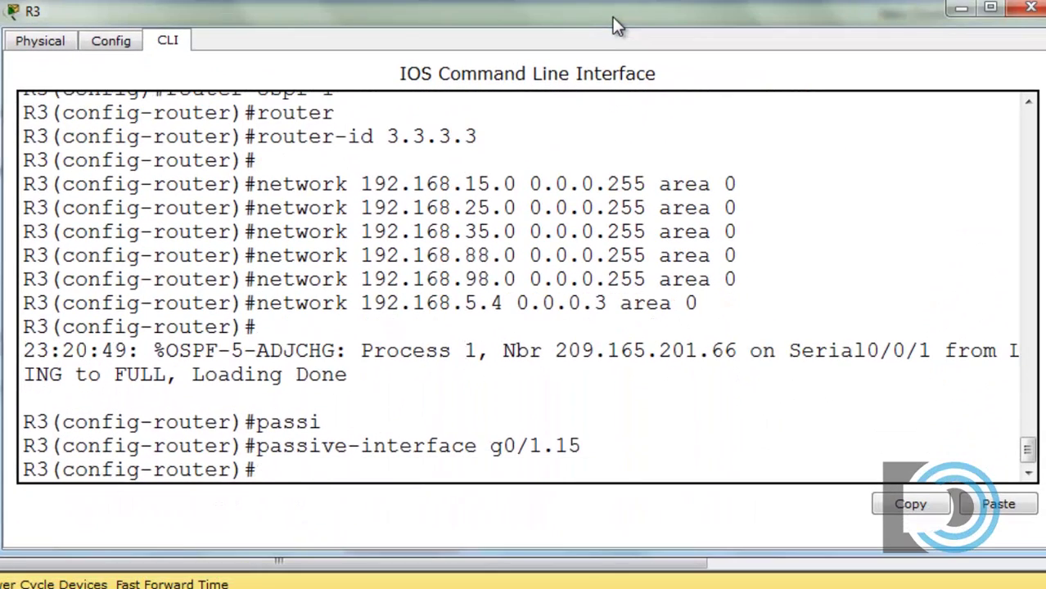
key(Up)
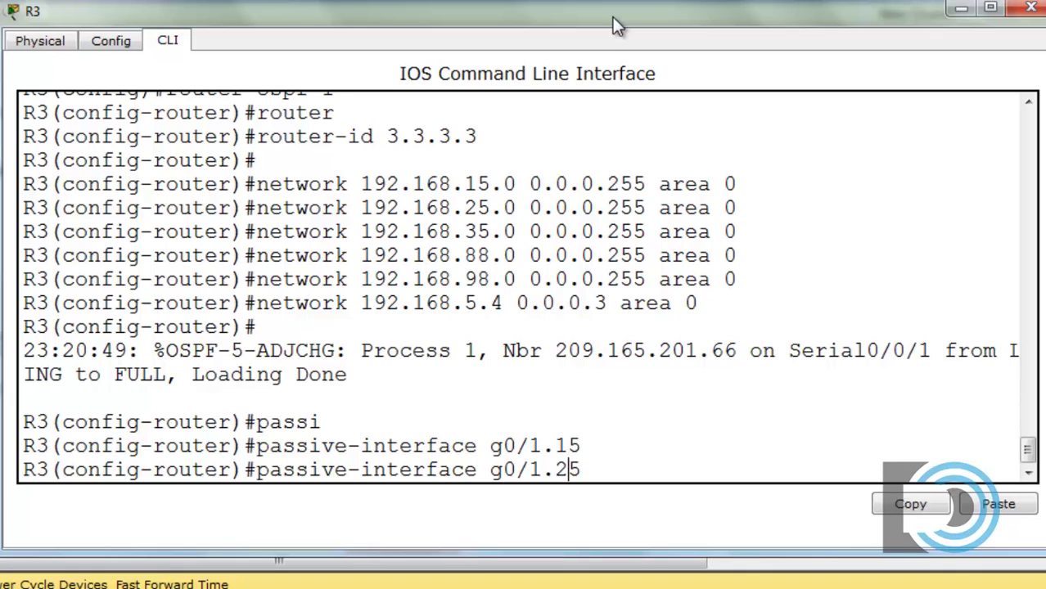
key(Return)
key(Up)
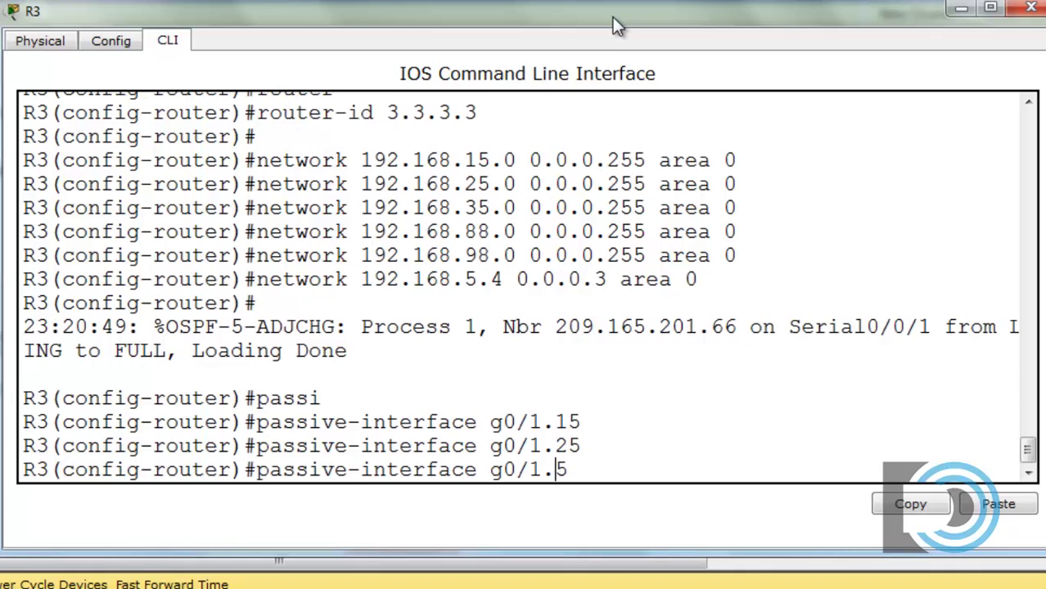
text(3)
key(Return)
key(Up)
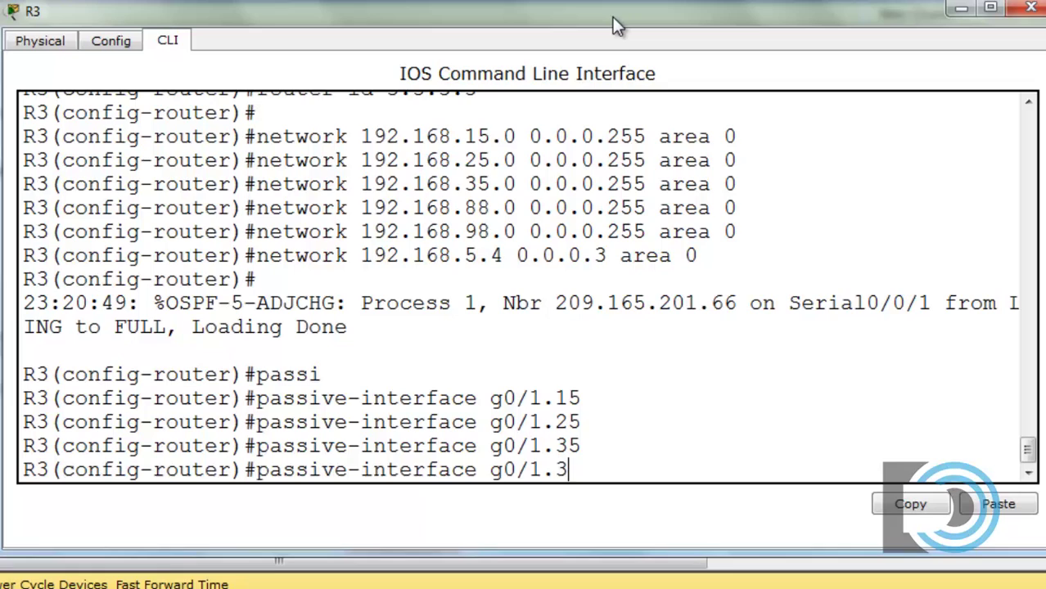
key(BackSpace)
text(88)
key(Return)
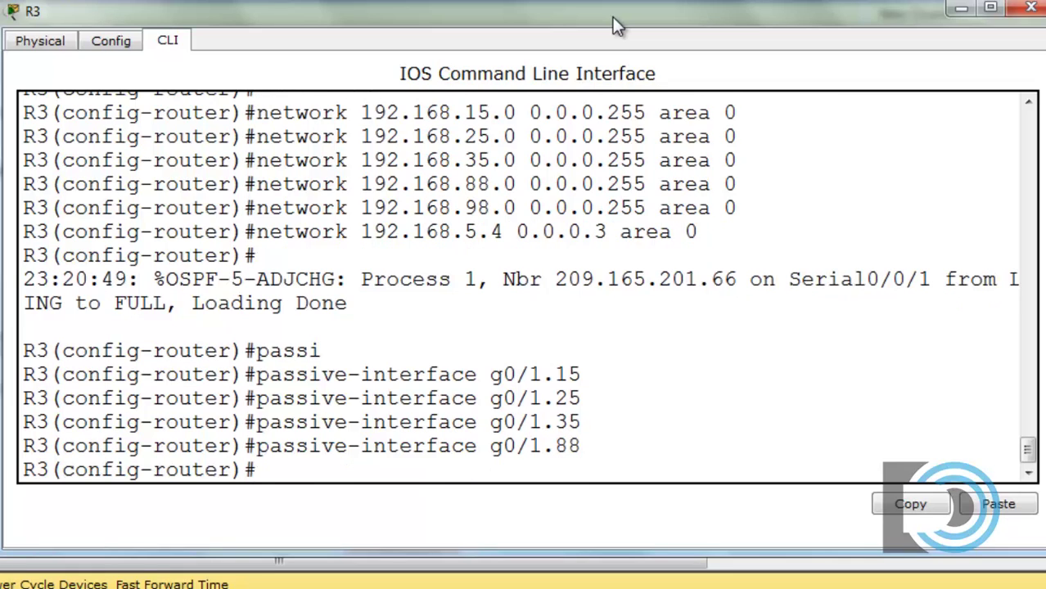
key(Up)
key(BackSpace)
key(BackSpace)
text(98)
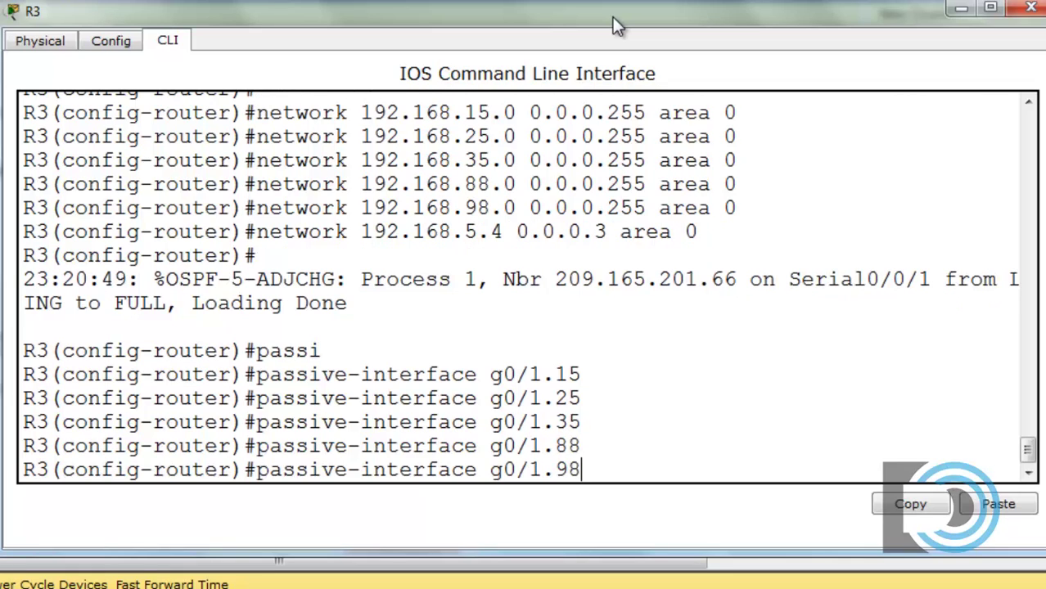
key(Return)
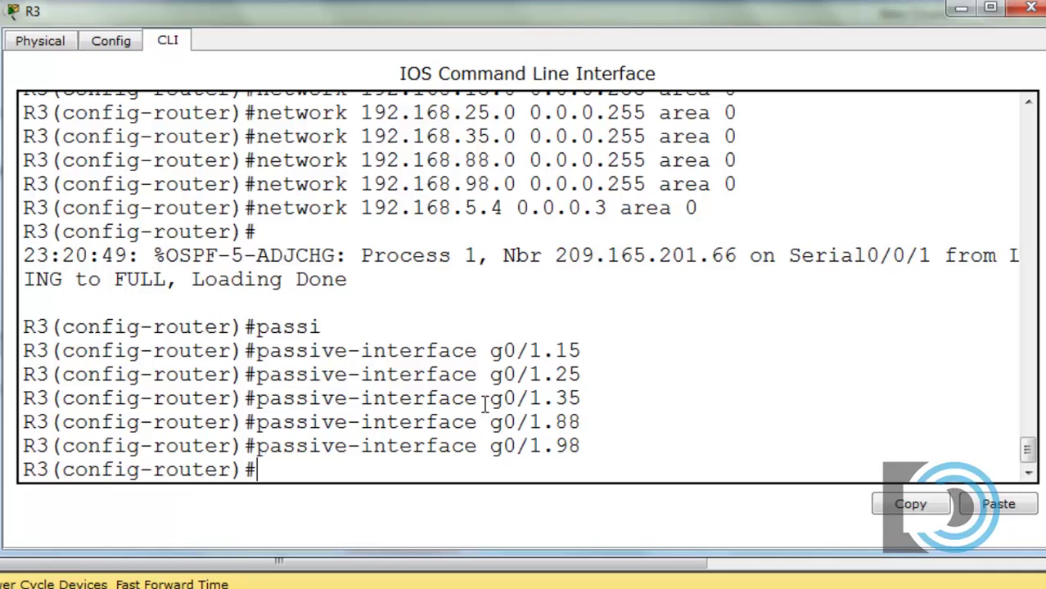
Make loopbacks lo0, lo1, lo2 and lo3 passive in OSPF.
key(Up)
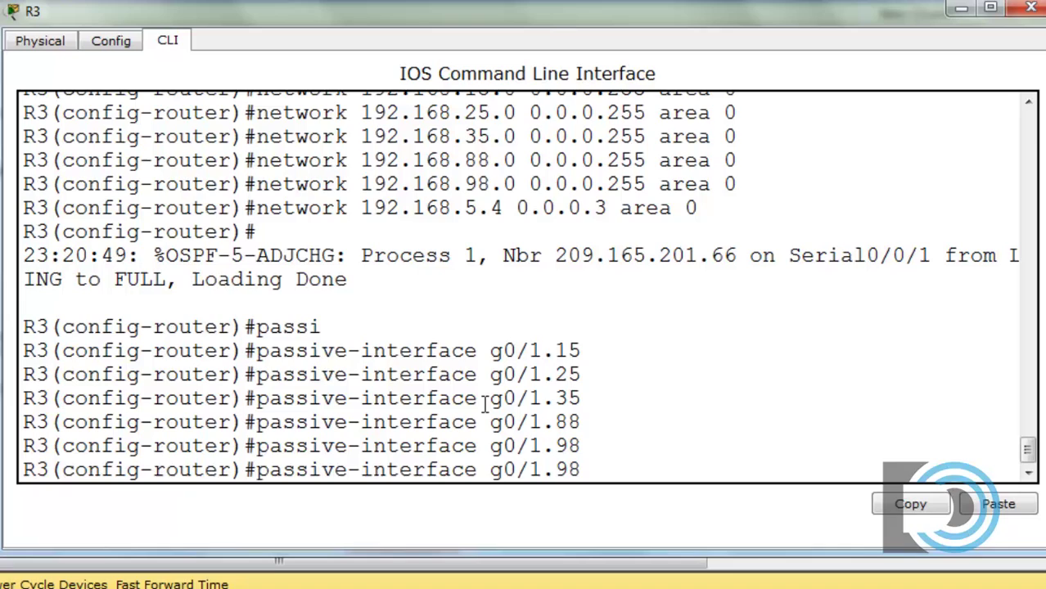
key(BackSpace)
key(BackSpace)
key(BackSpace)
key(BackSpace)
key(BackSpace)
key(BackSpace)
key(BackSpace)
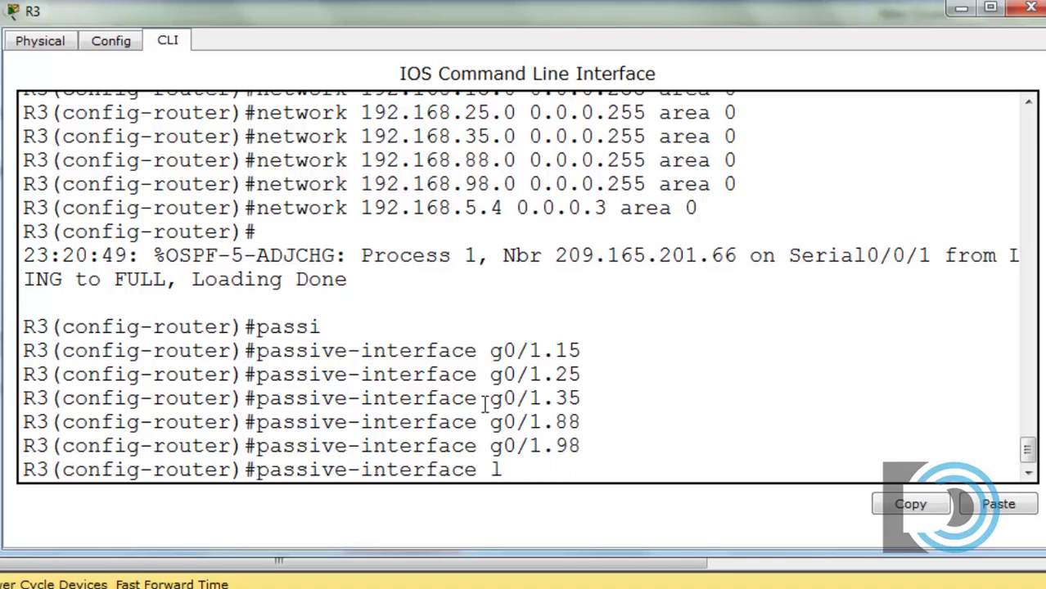
text(lo0)
key(Return)
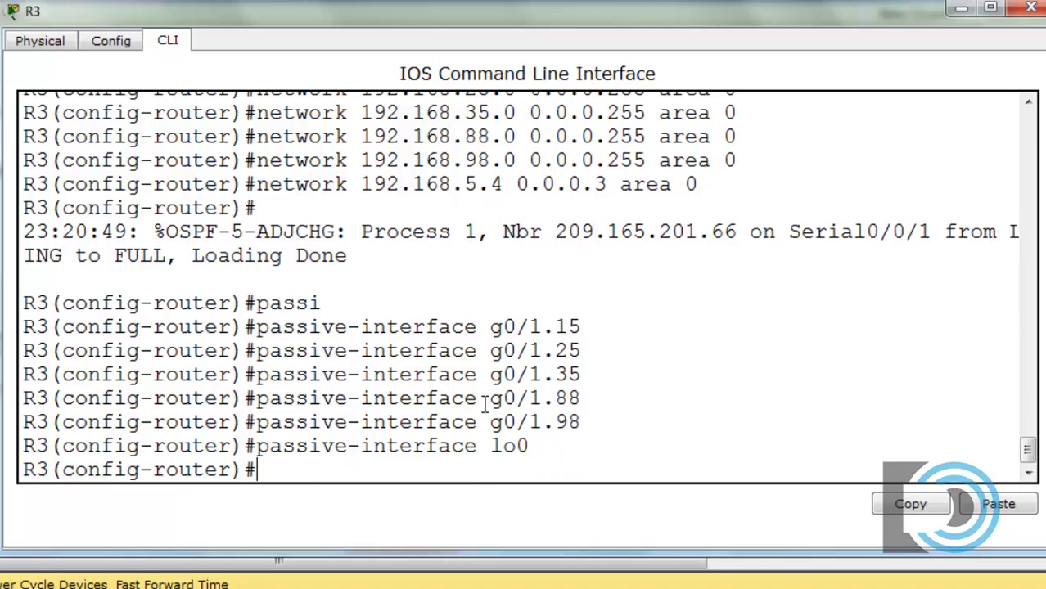
key(Up)
key(BackSpace)
text(1)
key(Return)
key(Up)
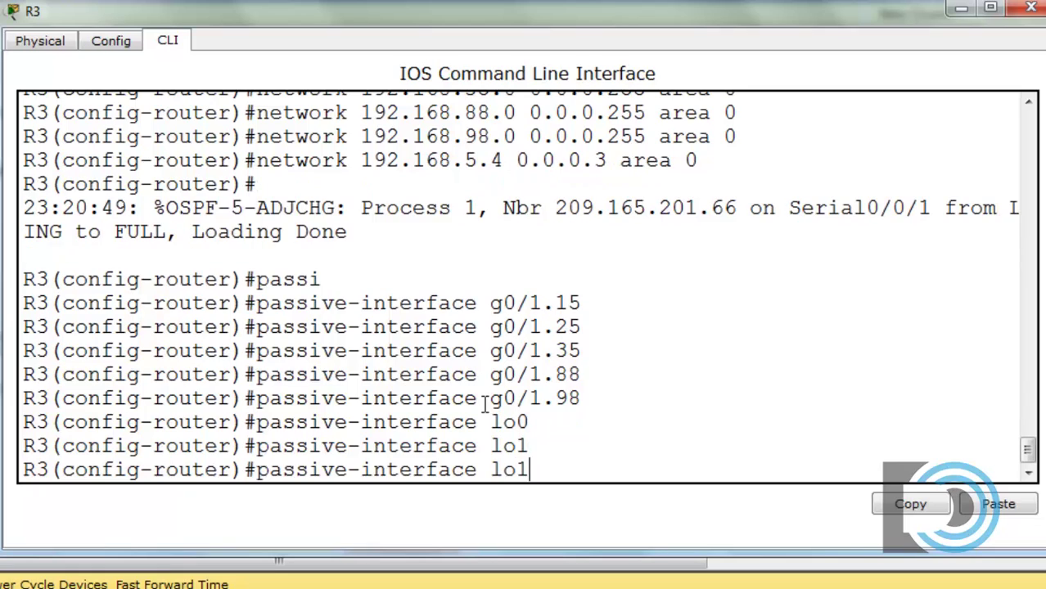
text(2)
key(Return)
key(Up)
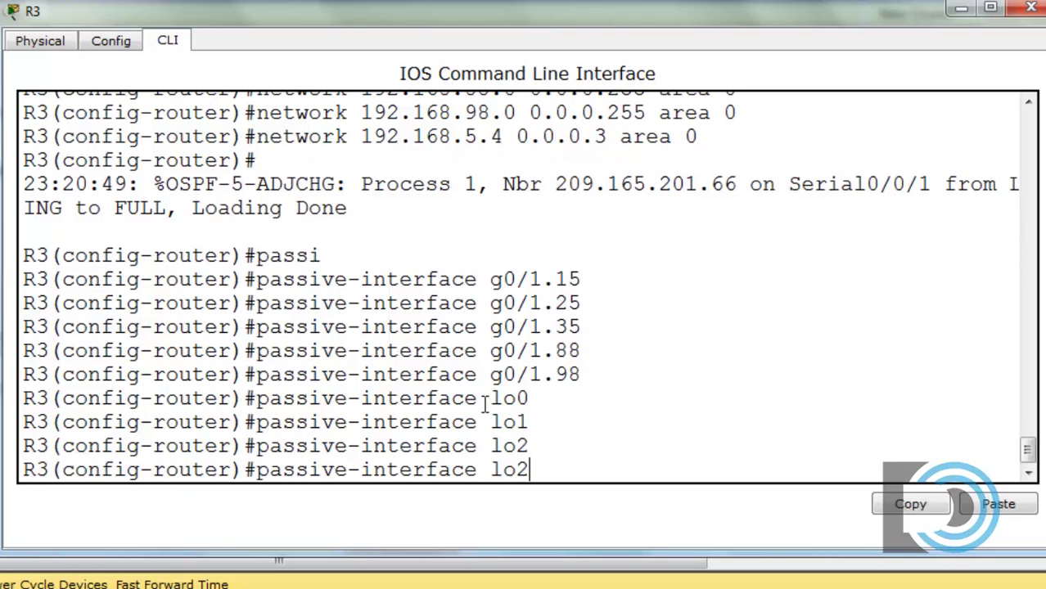
text(3)
key(Return)
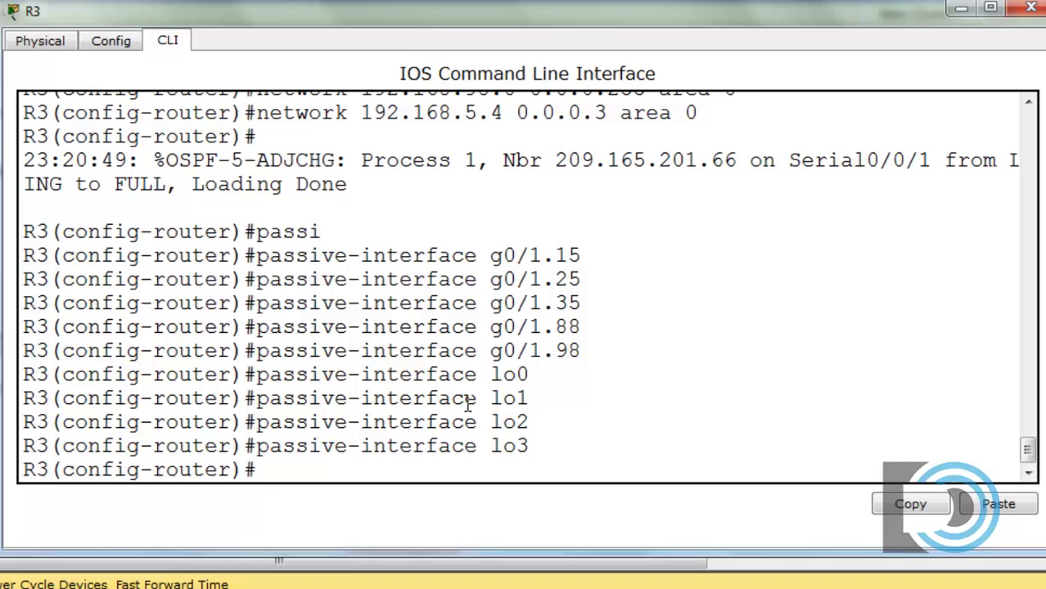
drag(806, 18, 786, 0)
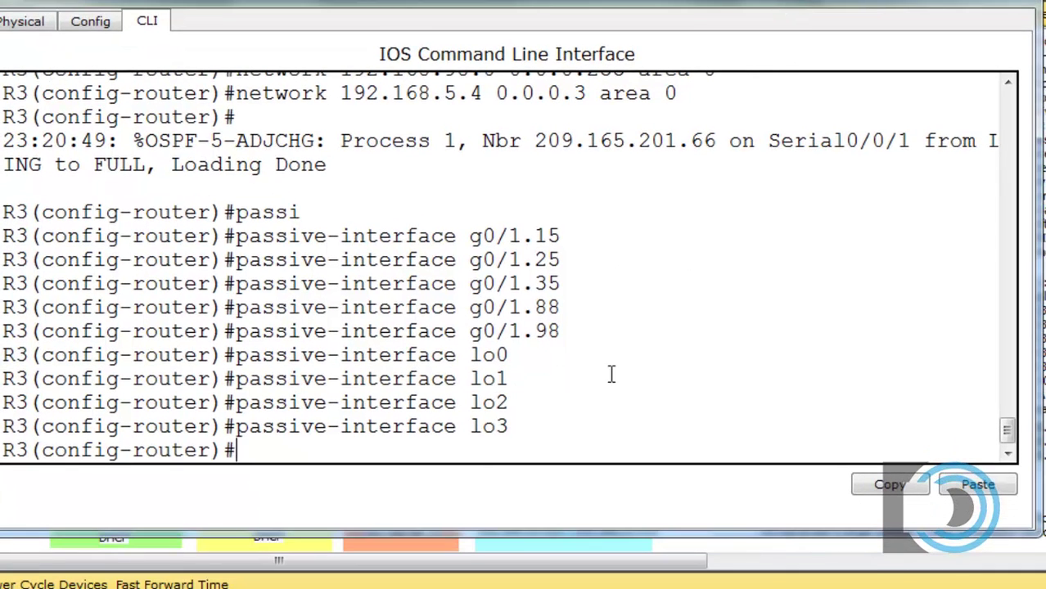
drag(746, 3, 730, 260)
drag(609, 246, 597, 411)
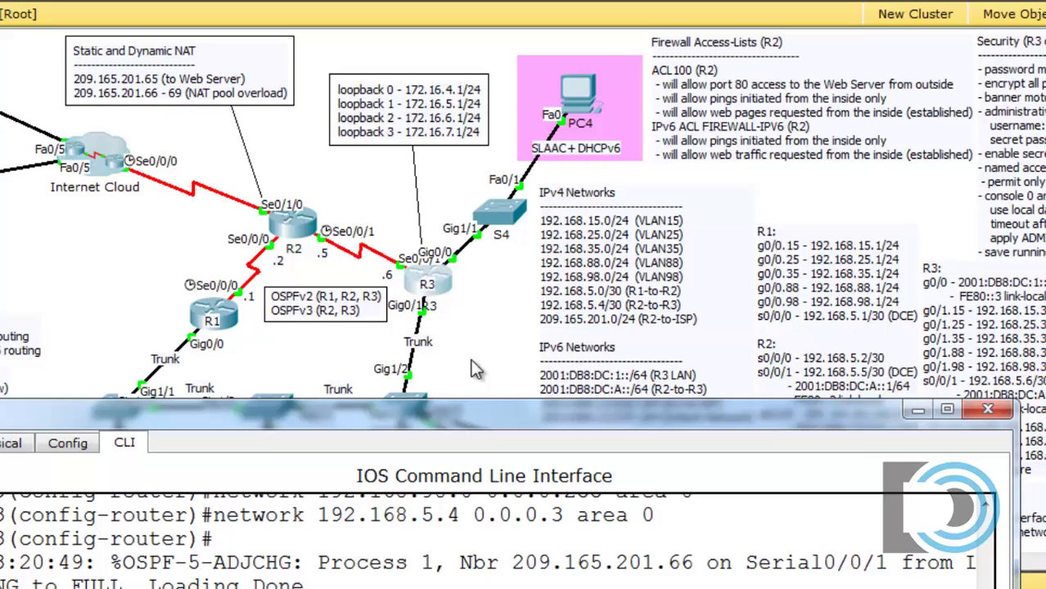
drag(485, 410, 421, 22)
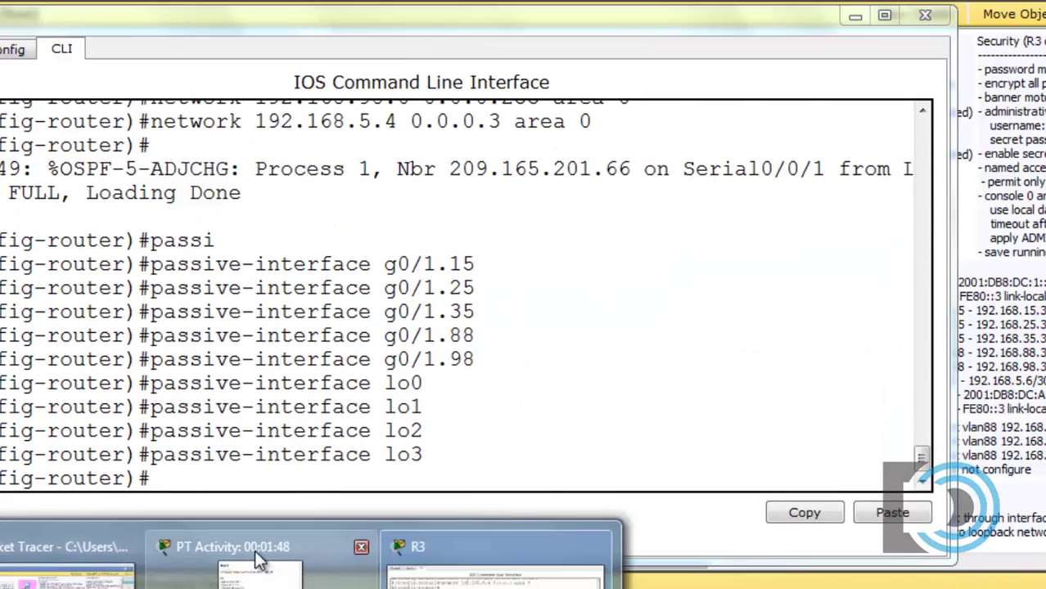
click(270, 560)
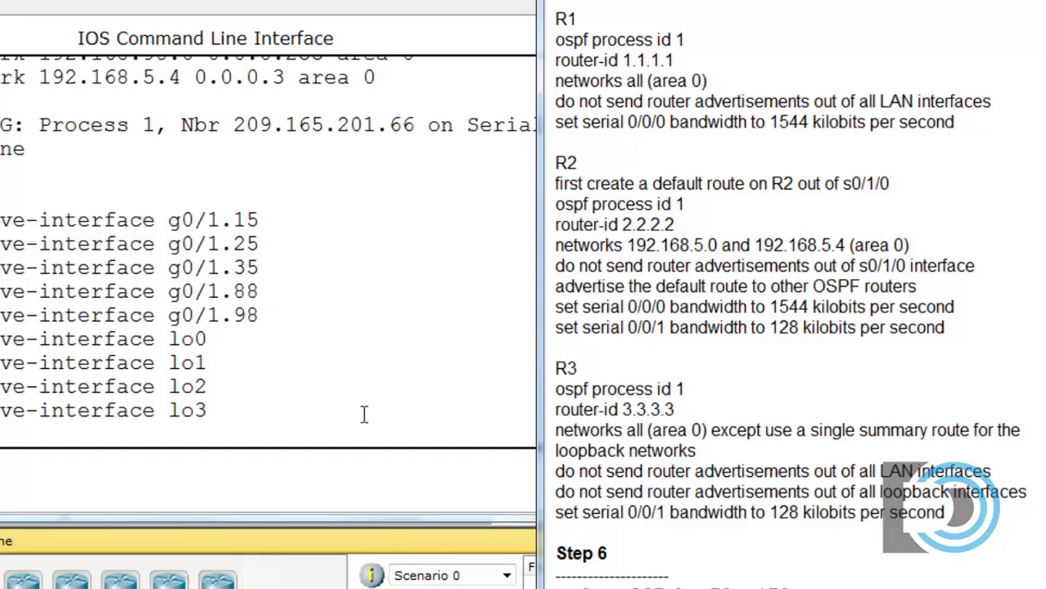
click(327, 429)
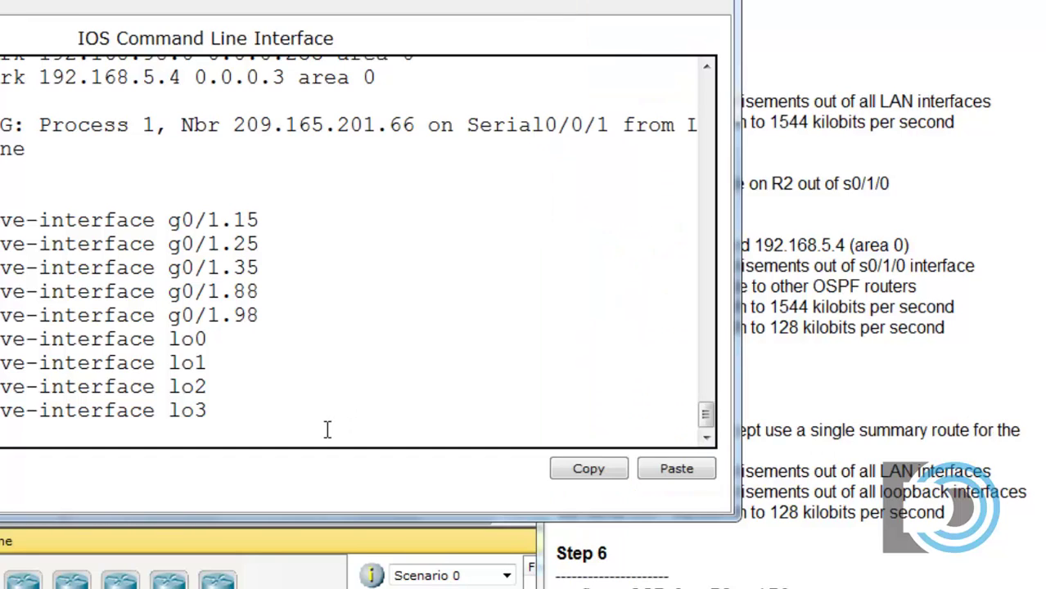
Type 'network 172.16.4.0 0.0.3.255 area 0' and highlight its wildcard and third octet.
text(network)
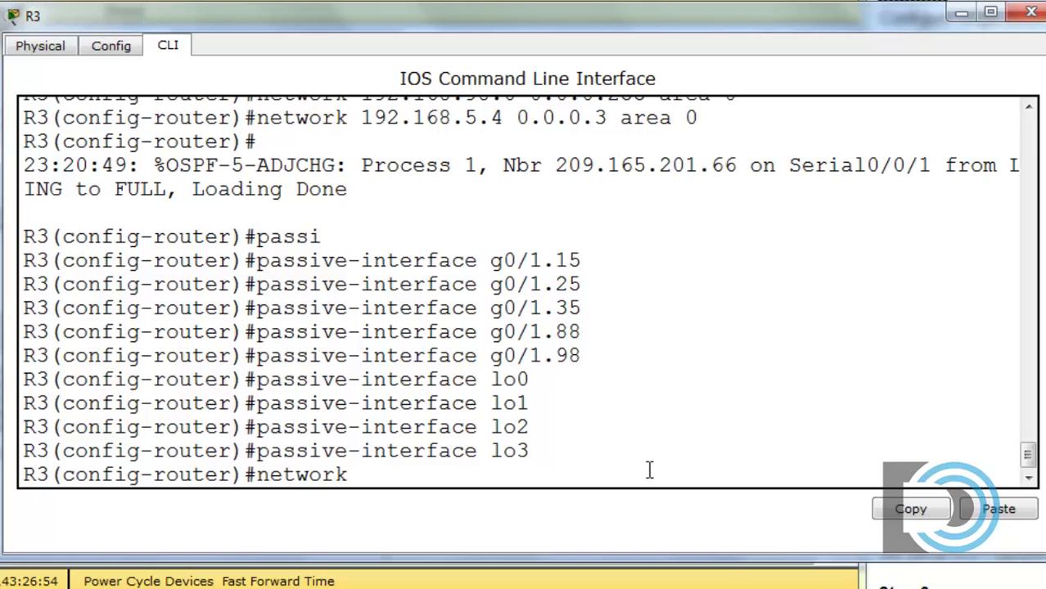
text( 172.16)
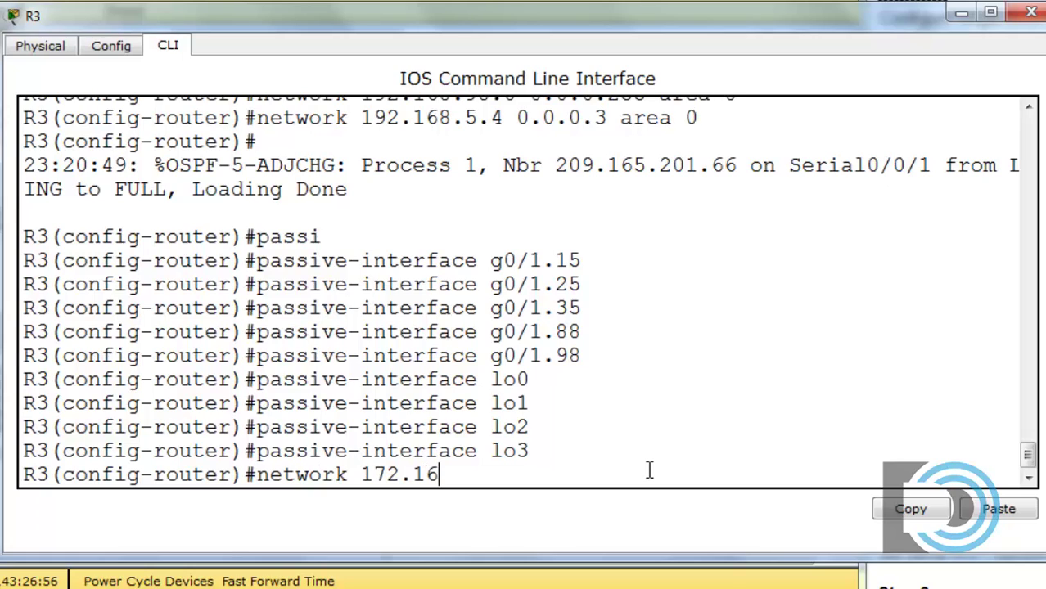
text(.4.0 0.0)
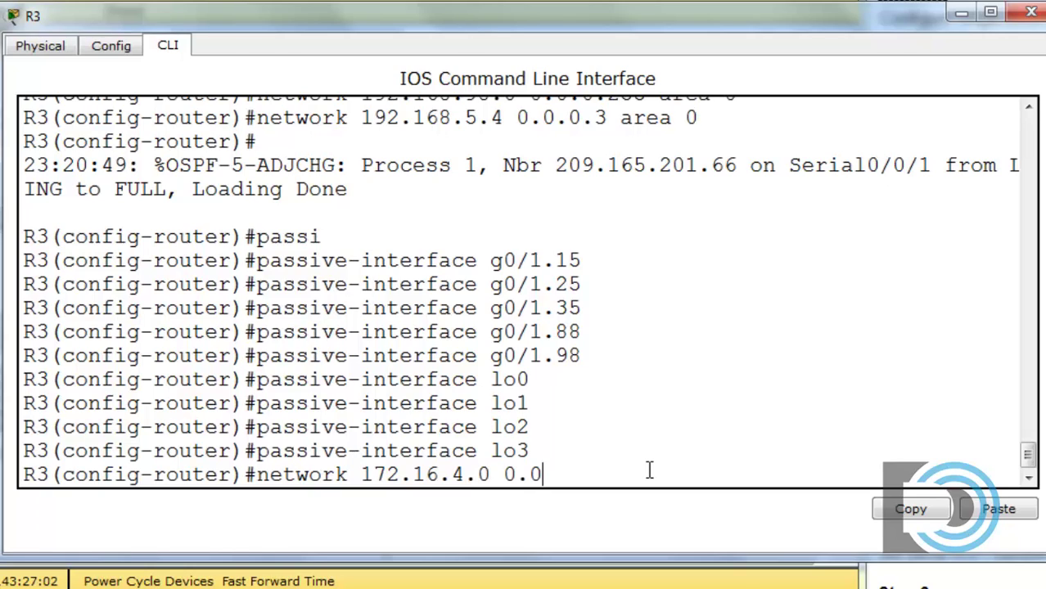
text(.3.255 area 0)
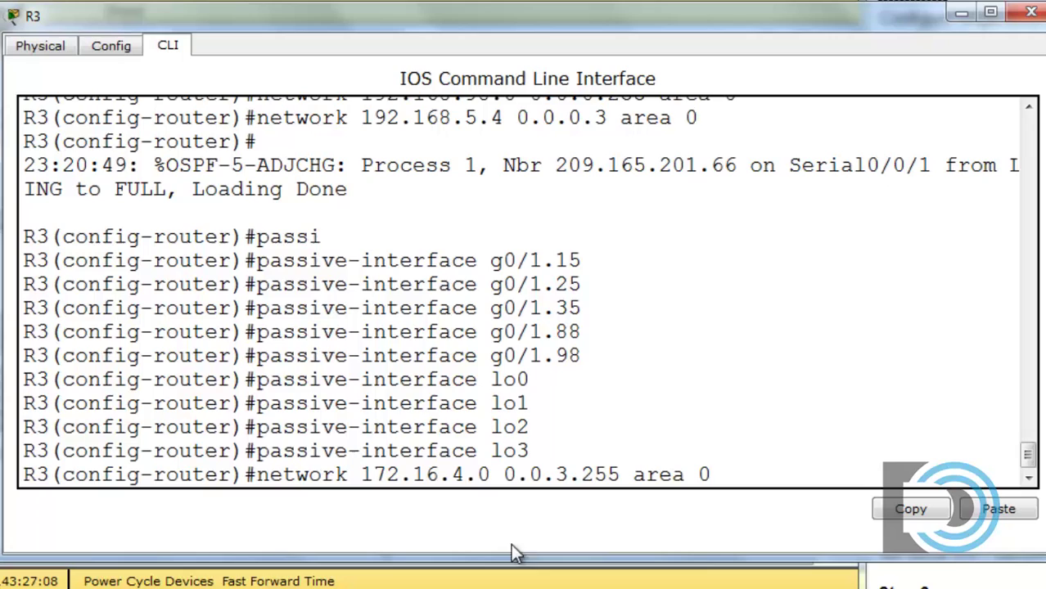
drag(502, 474, 622, 471)
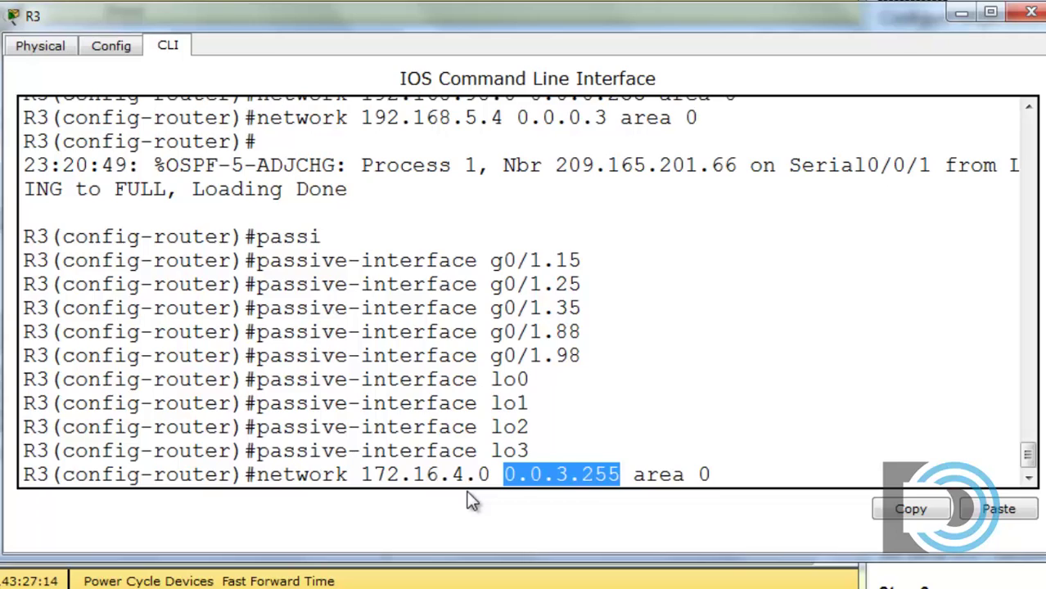
click(571, 472)
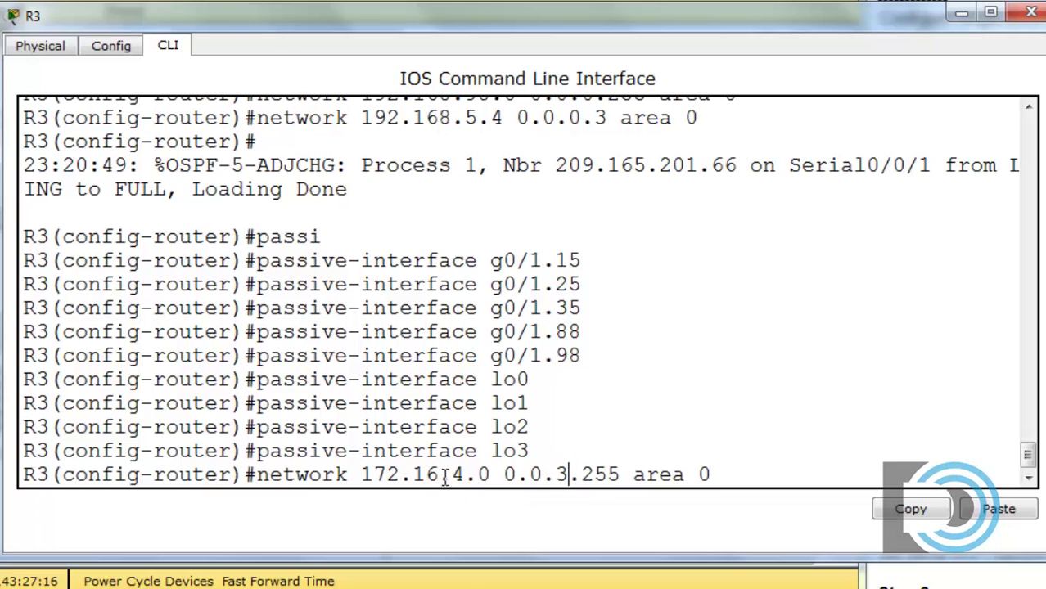
drag(452, 474, 463, 475)
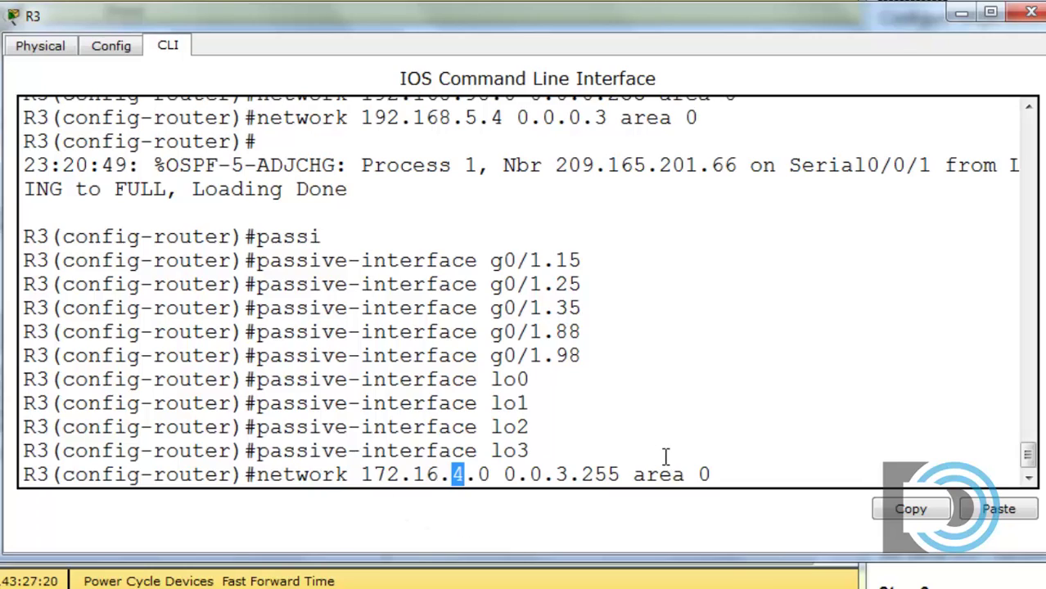
click(720, 470)
drag(623, 23, 657, 11)
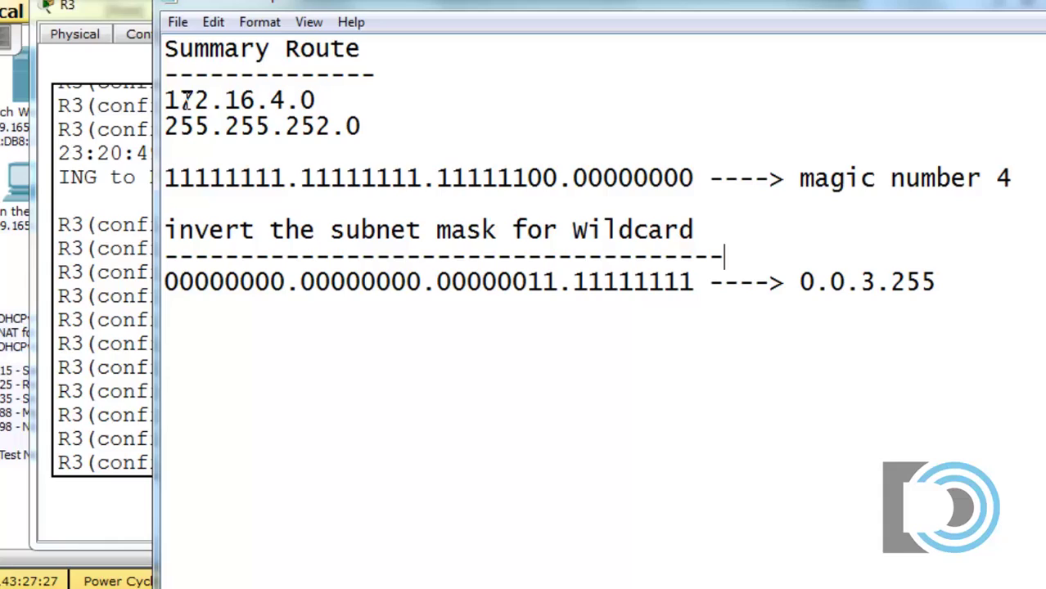
Highlight the summary address 172.16.4.0, mask 255.255.252.0, binary mask and magic number 4.
drag(167, 100, 329, 95)
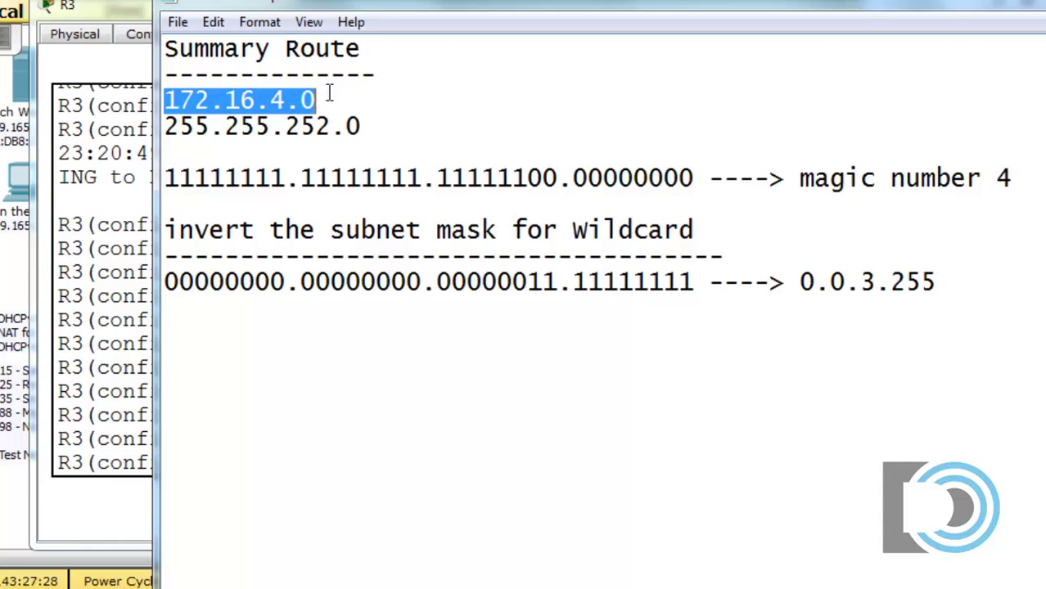
click(403, 135)
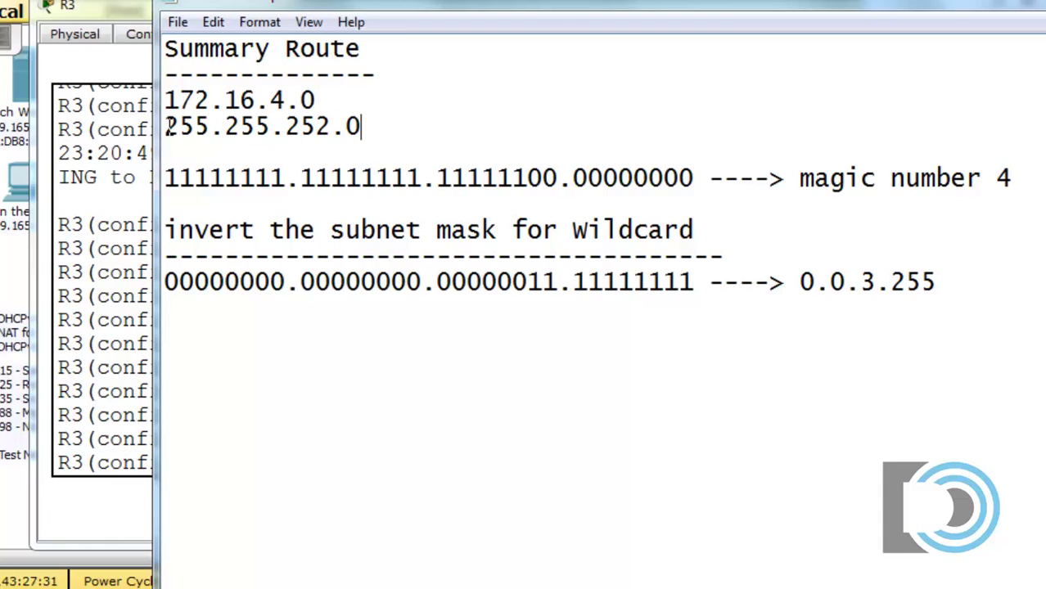
drag(167, 125, 334, 124)
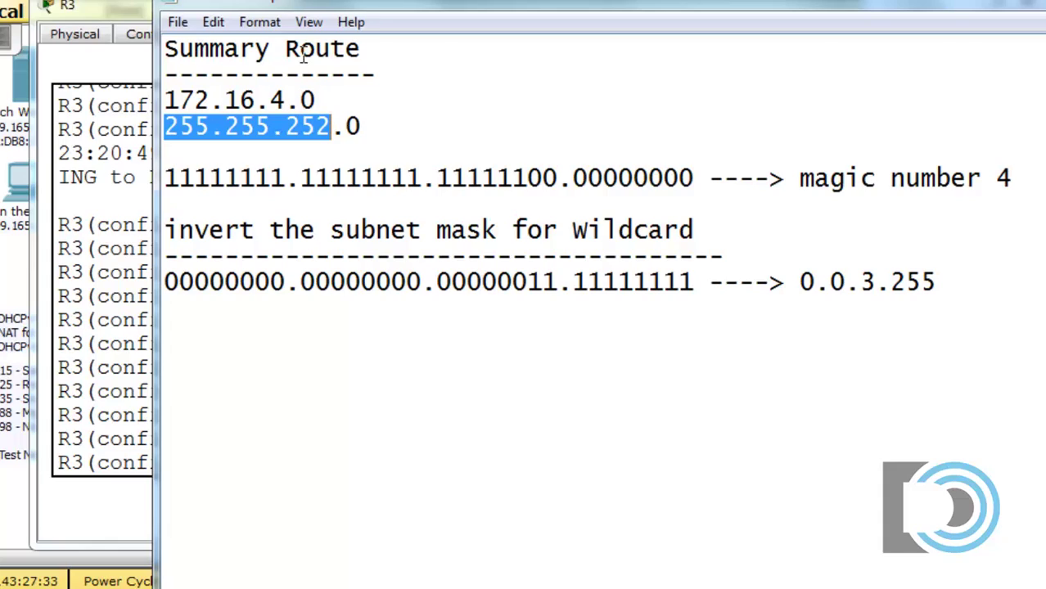
click(352, 87)
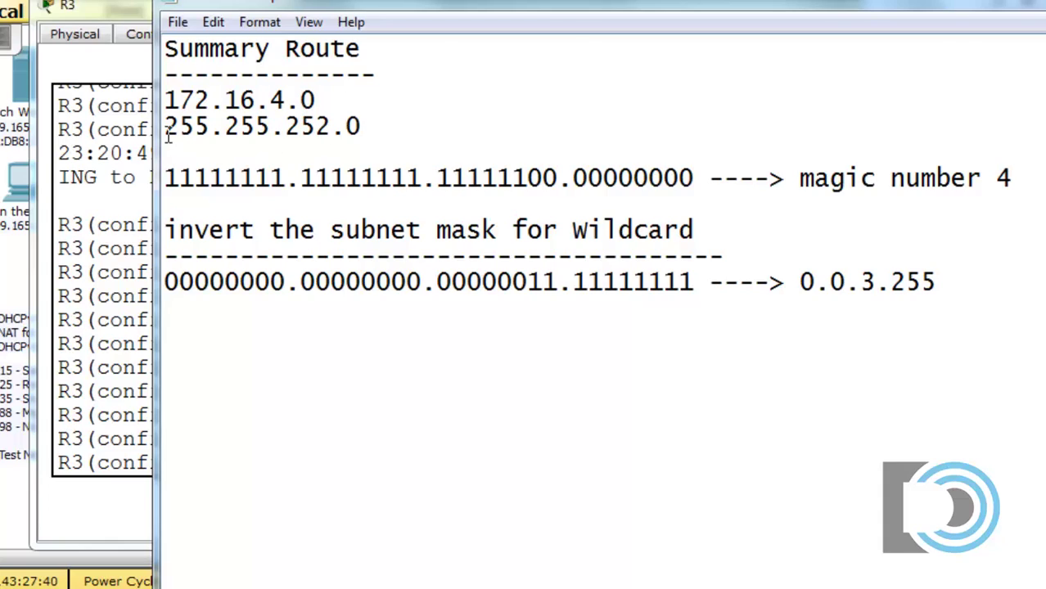
drag(166, 128, 377, 120)
click(381, 119)
drag(164, 177, 527, 180)
click(986, 168)
shift+click(1021, 169)
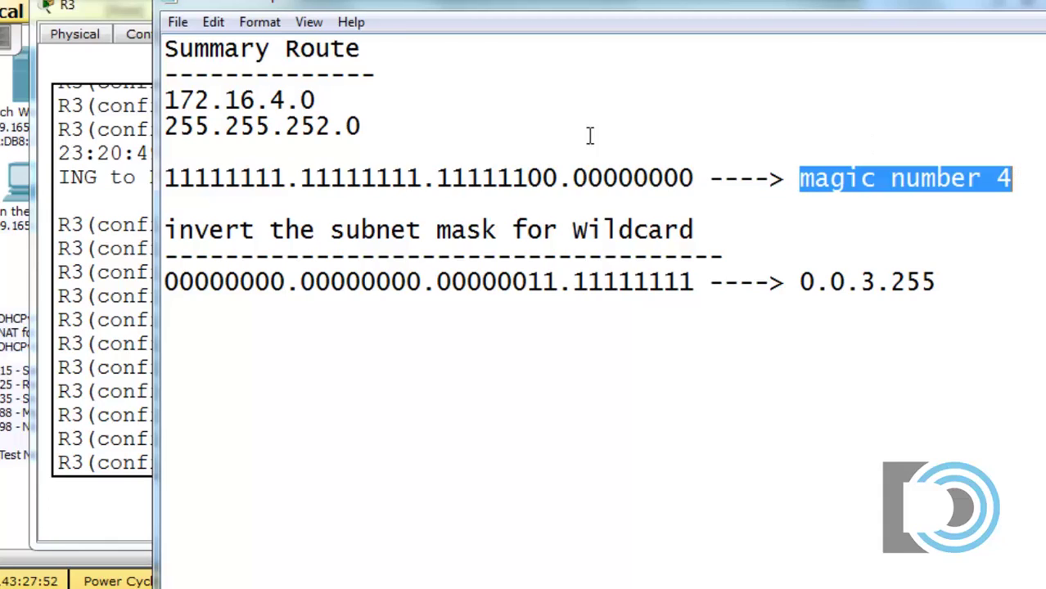
Highlight the third octet 4, the mask, binary lines and resulting wildcard 0.0.3.255.
drag(271, 100, 286, 100)
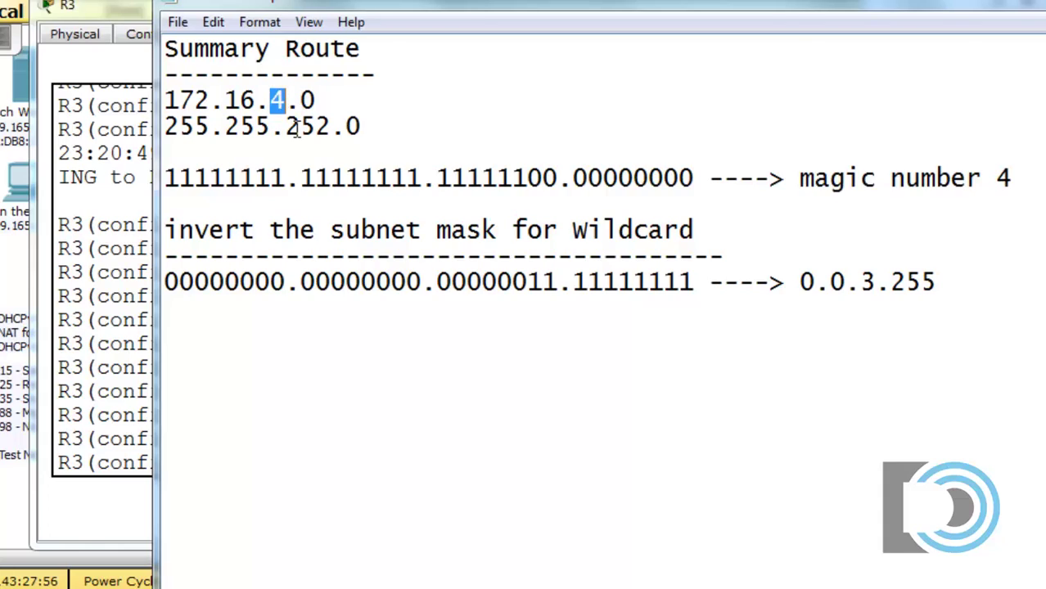
click(385, 129)
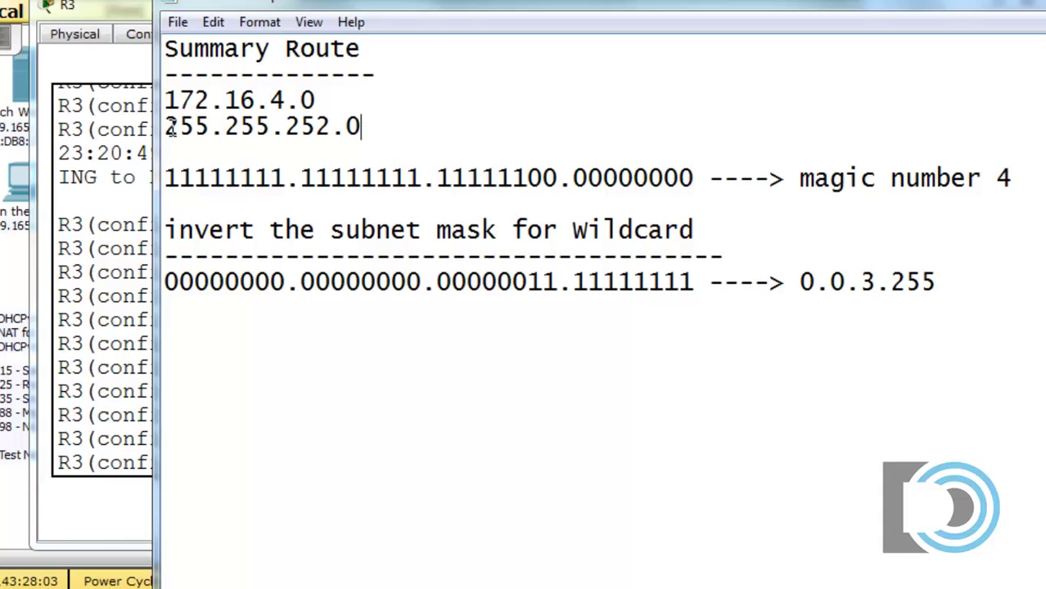
drag(166, 127, 399, 124)
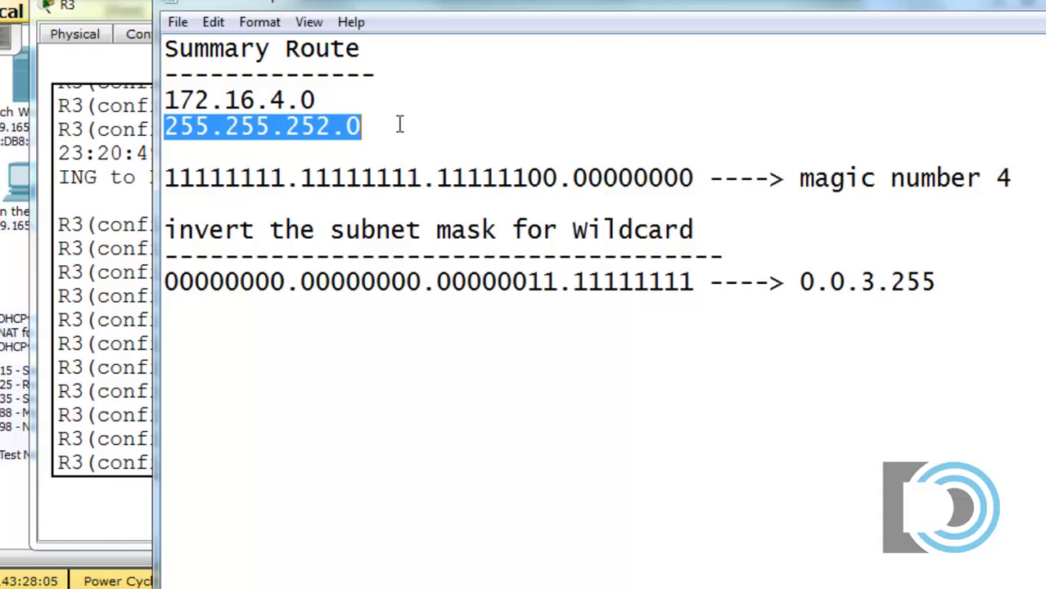
click(401, 125)
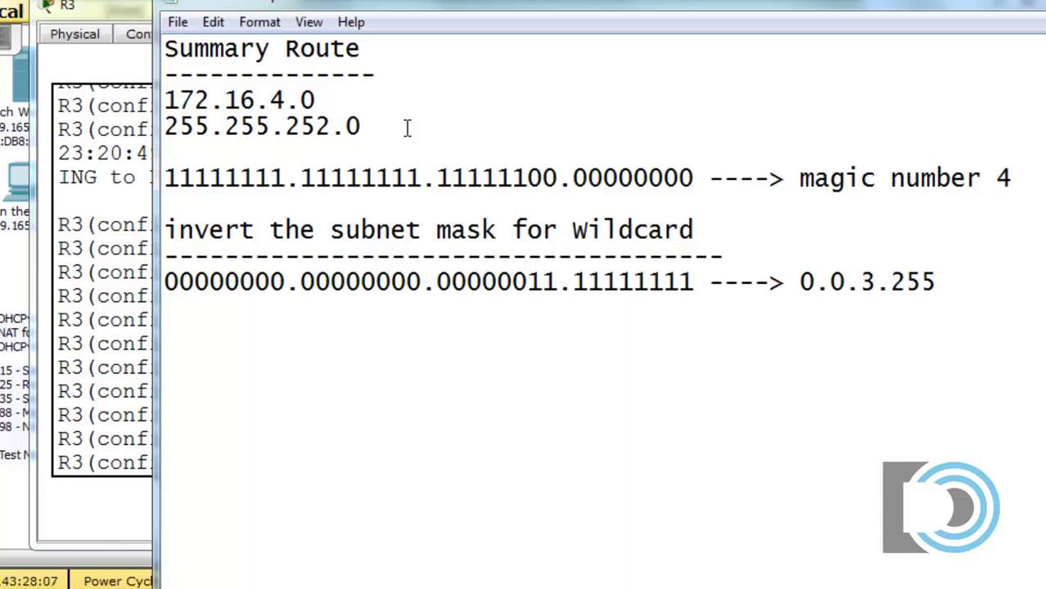
drag(712, 180, 148, 178)
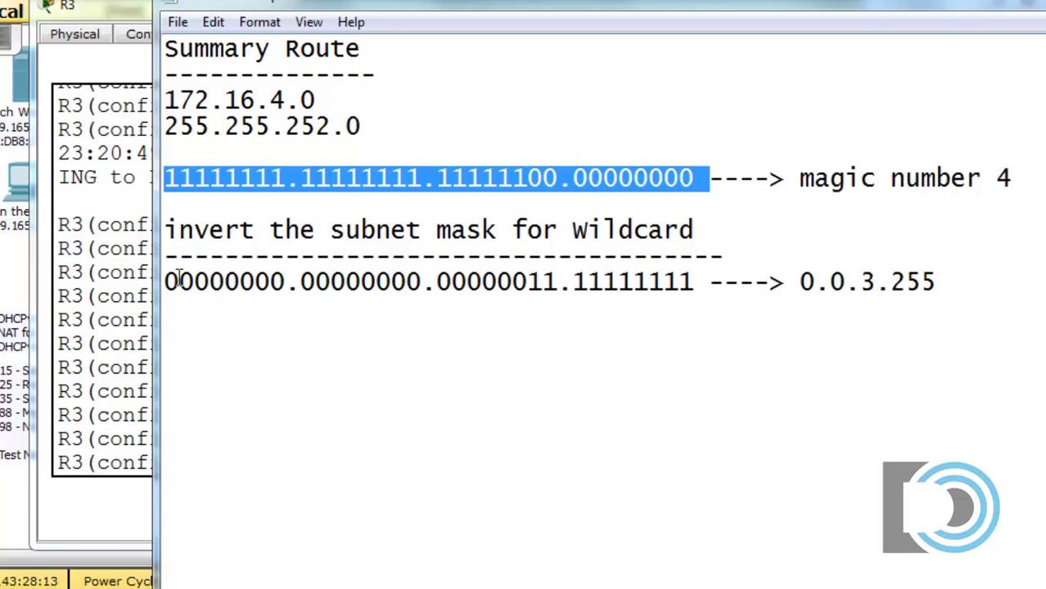
drag(166, 280, 722, 281)
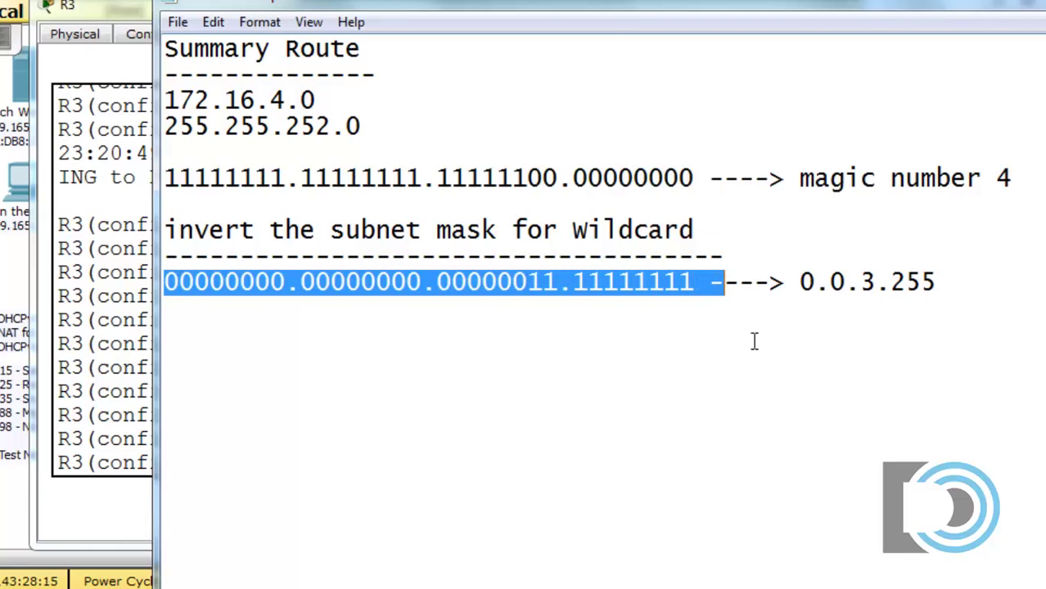
click(752, 343)
drag(799, 282, 938, 281)
click(917, 310)
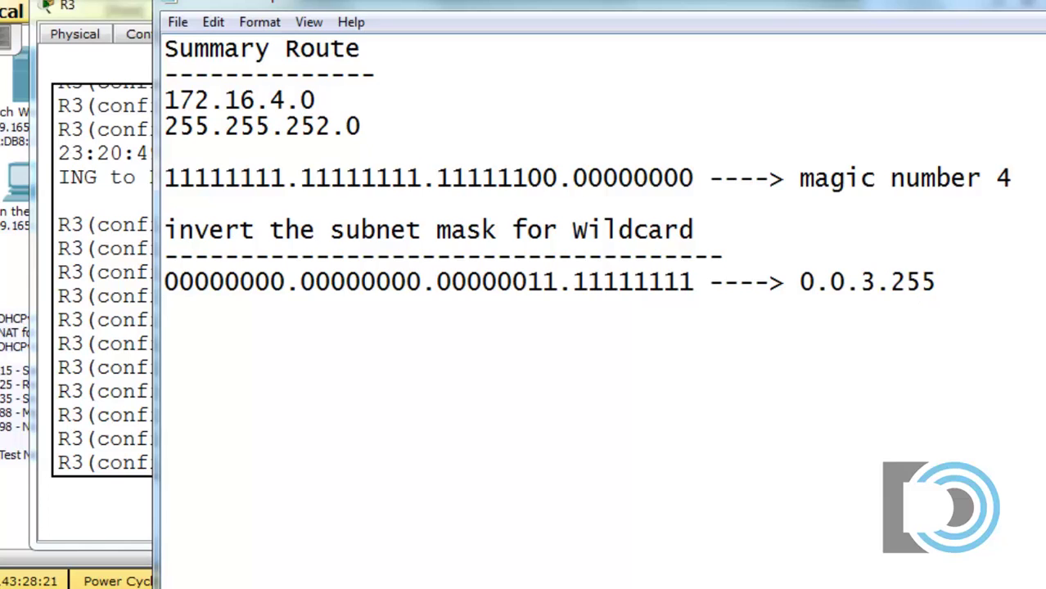
Enter the summary network 172.16.4.0 0.0.3.255 area 0 on R3, then begin a passive-interface g0/0 command.
key(alt+Tab)
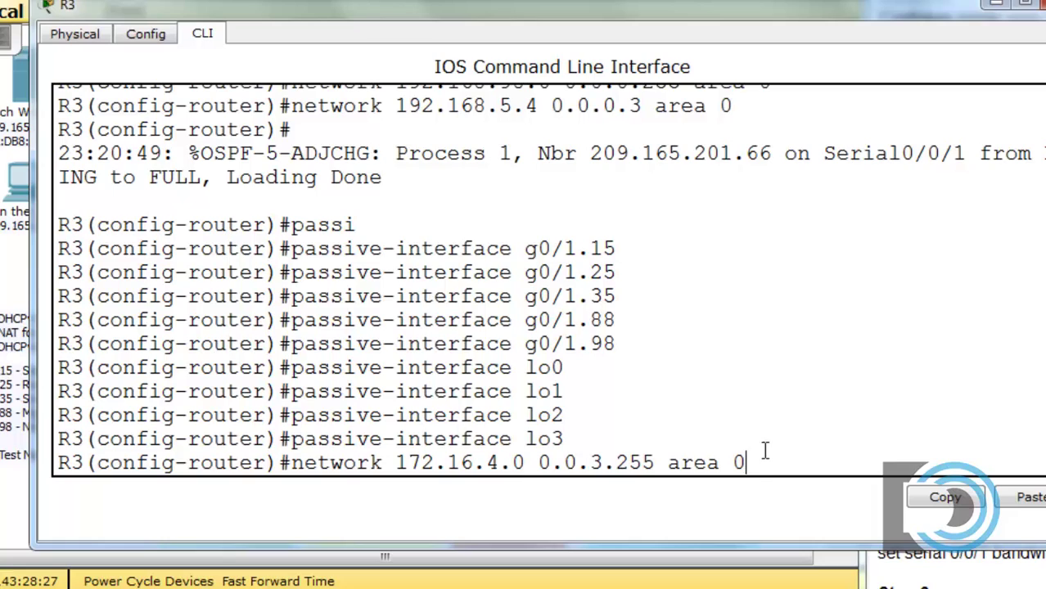
key(Return)
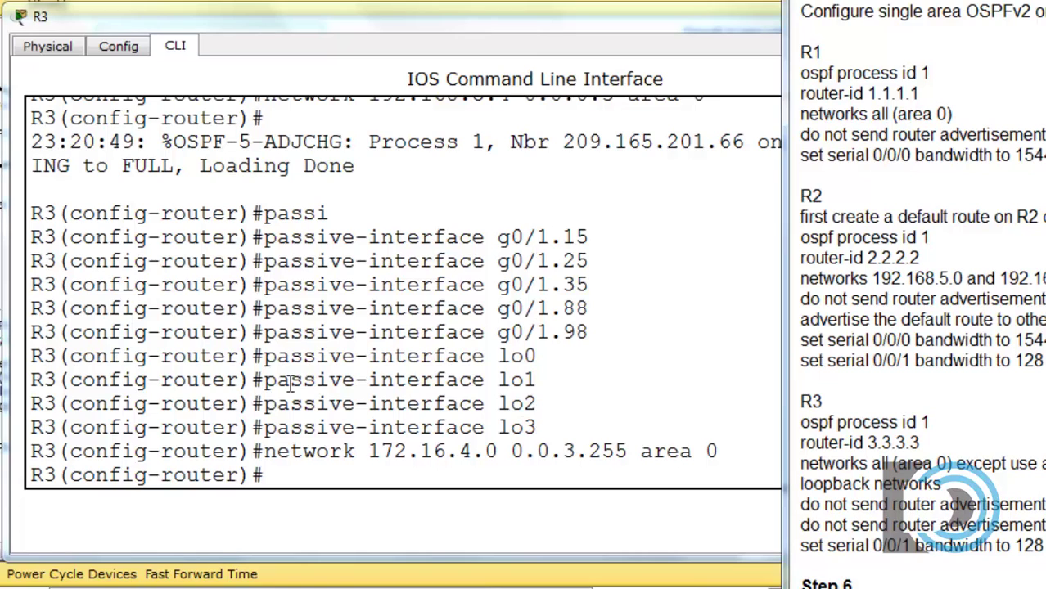
text(passive-)
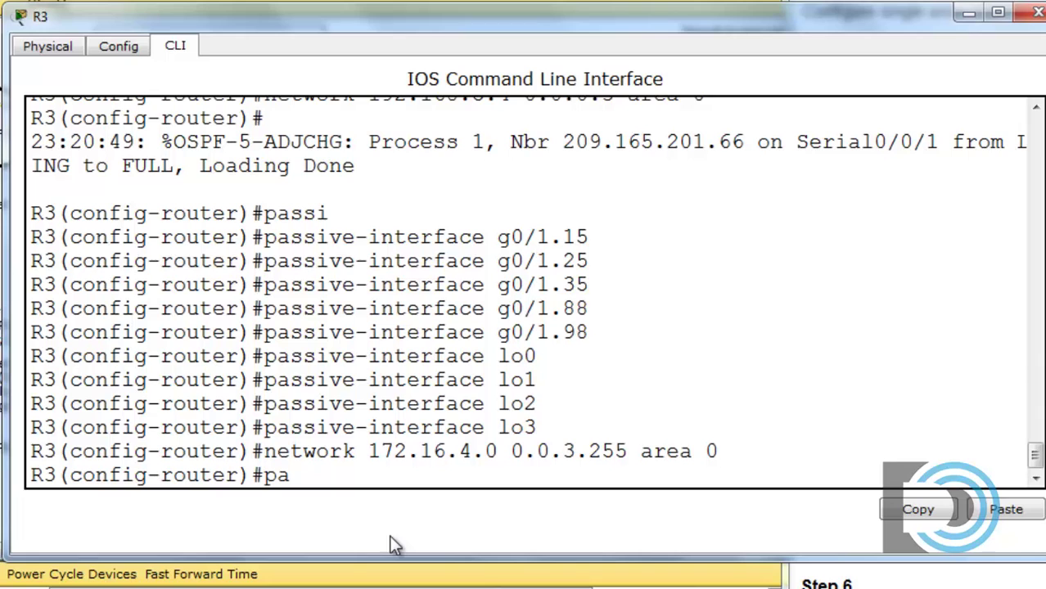
key(Tab)
text(g0/0)
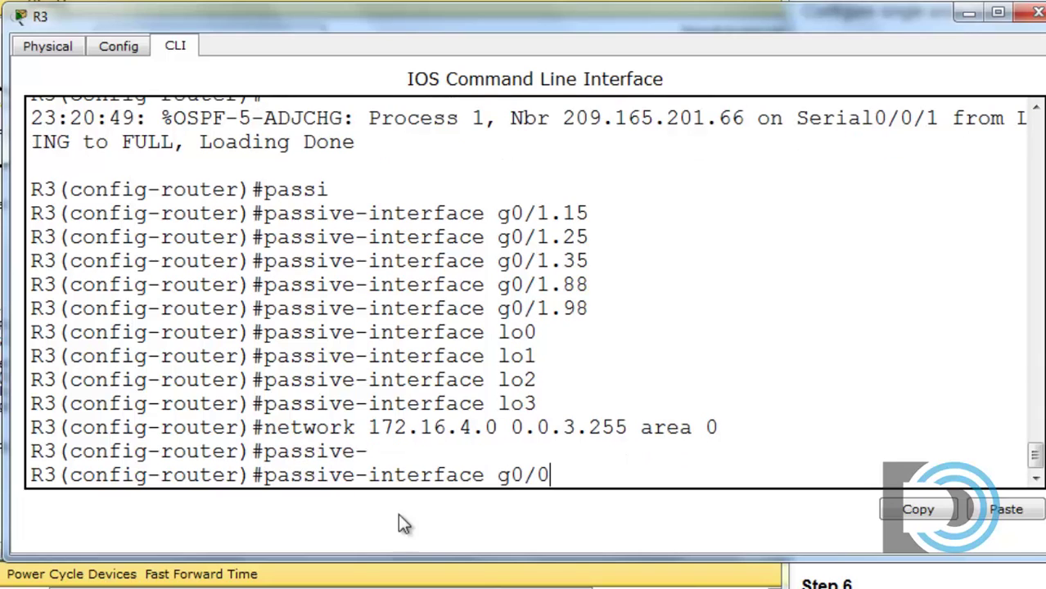
Discard the passive-interface g0/0 and recalled lo2 commands without entering them.
drag(498, 25, 443, 330)
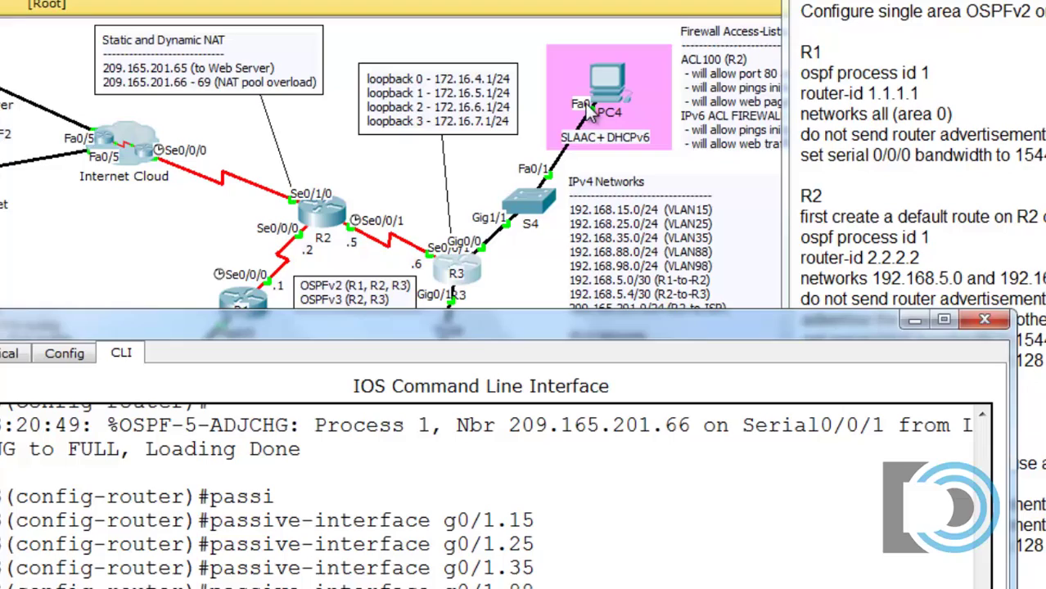
drag(475, 329, 523, 48)
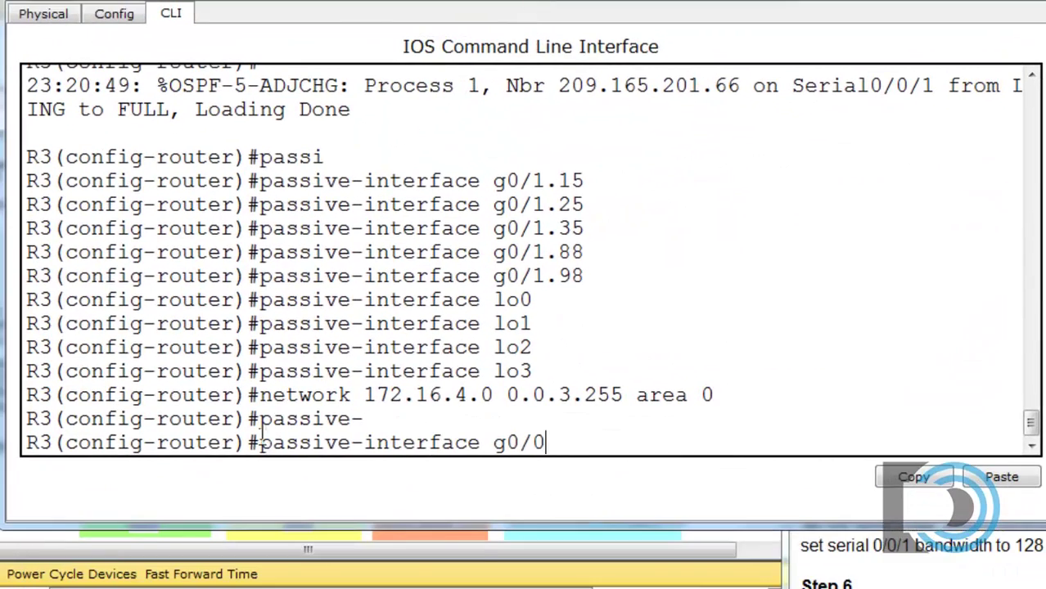
drag(260, 443, 549, 443)
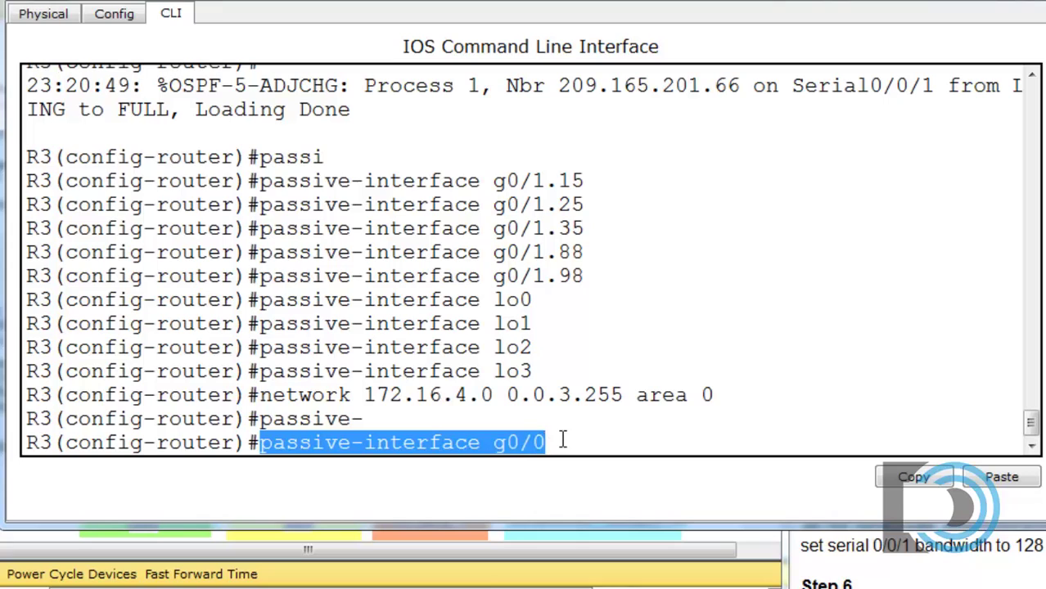
click(563, 442)
key(BackSpace)
key(BackSpace)
key(BackSpace)
key(BackSpace)
key(BackSpace)
key(BackSpace)
key(BackSpace)
key(BackSpace)
key(BackSpace)
key(BackSpace)
key(BackSpace)
key(BackSpace)
key(BackSpace)
key(BackSpace)
key(BackSpace)
key(BackSpace)
key(BackSpace)
key(BackSpace)
key(BackSpace)
key(BackSpace)
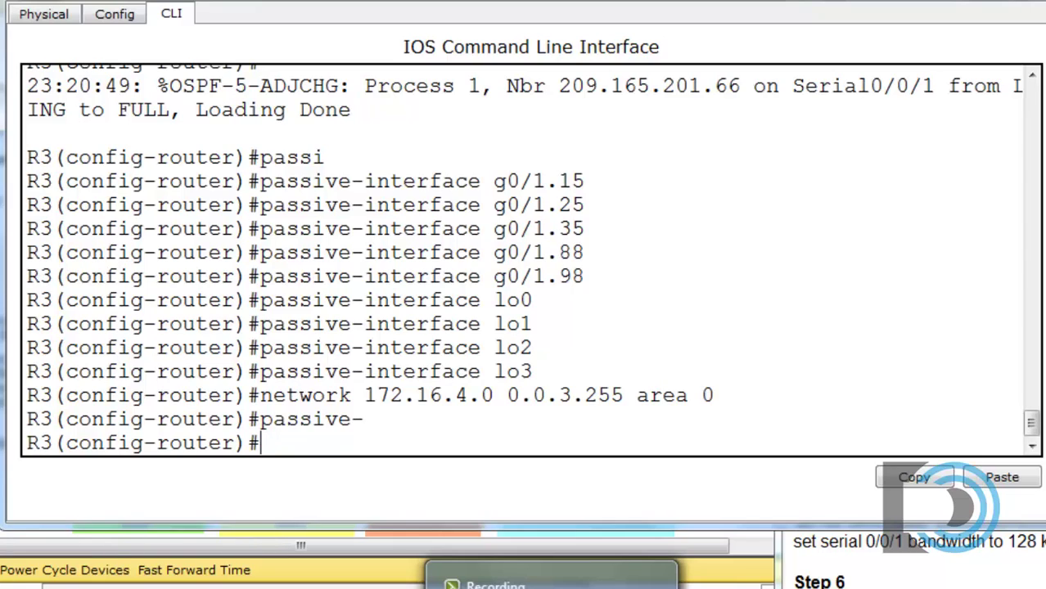
key(Up)
key(Up)
key(Up)
key(Up)
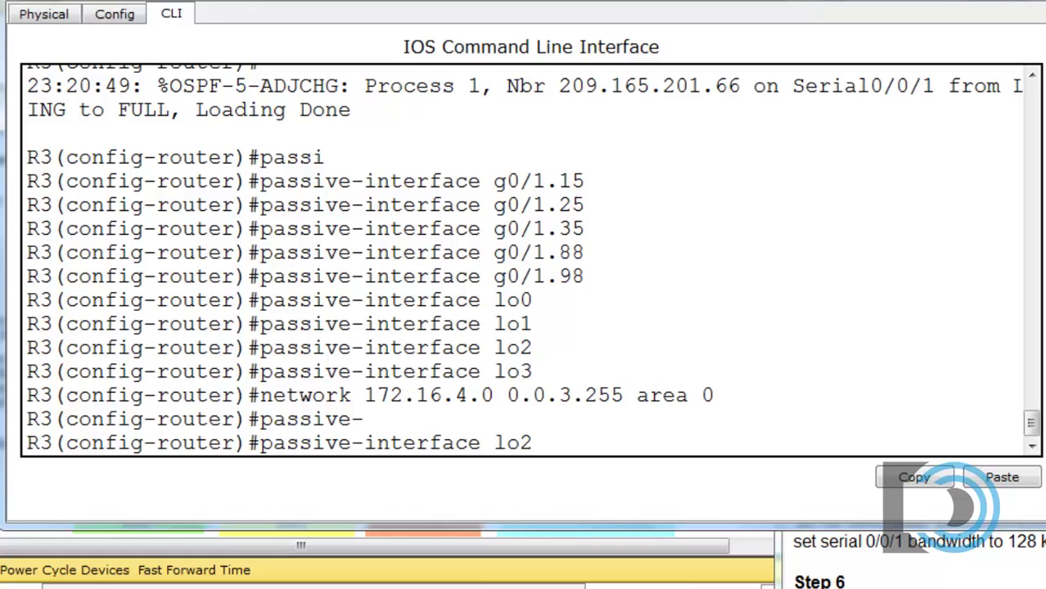
key(BackSpace)
key(BackSpace)
key(BackSpace)
key(BackSpace)
key(BackSpace)
key(BackSpace)
key(BackSpace)
key(BackSpace)
key(BackSpace)
key(BackSpace)
key(BackSpace)
key(BackSpace)
key(BackSpace)
key(BackSpace)
key(BackSpace)
key(BackSpace)
key(BackSpace)
key(BackSpace)
key(BackSpace)
key(BackSpace)
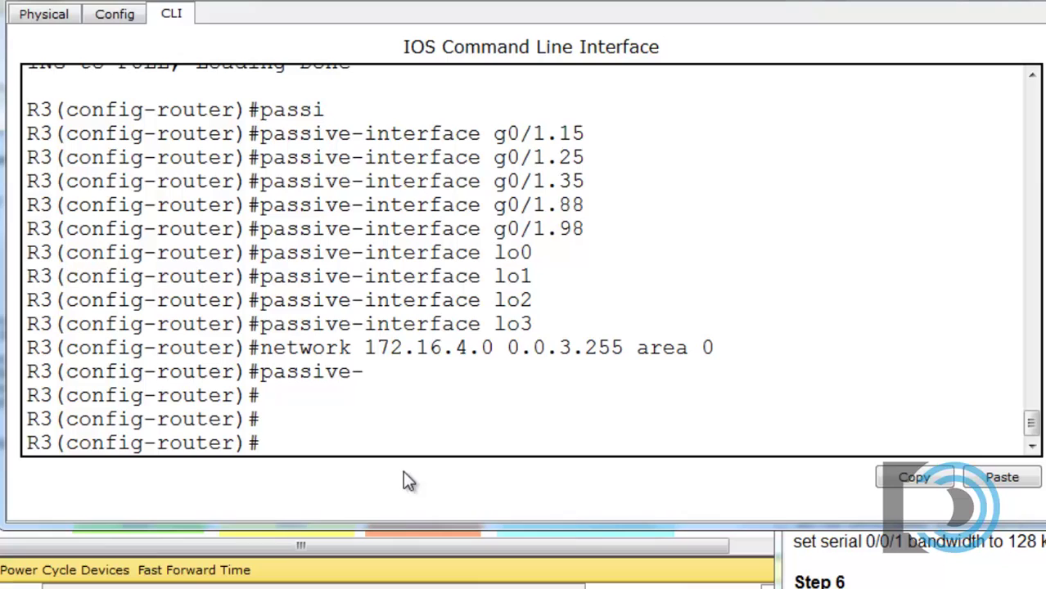
Return R3 to the privileged prompt and save its running configuration to startup-config with copy run start.
text(show)
key(BackSpace)
key(BackSpace)
key(BackSpace)
key(BackSpace)
key(BackSpace)
key(ctrl+z)
key(Return)
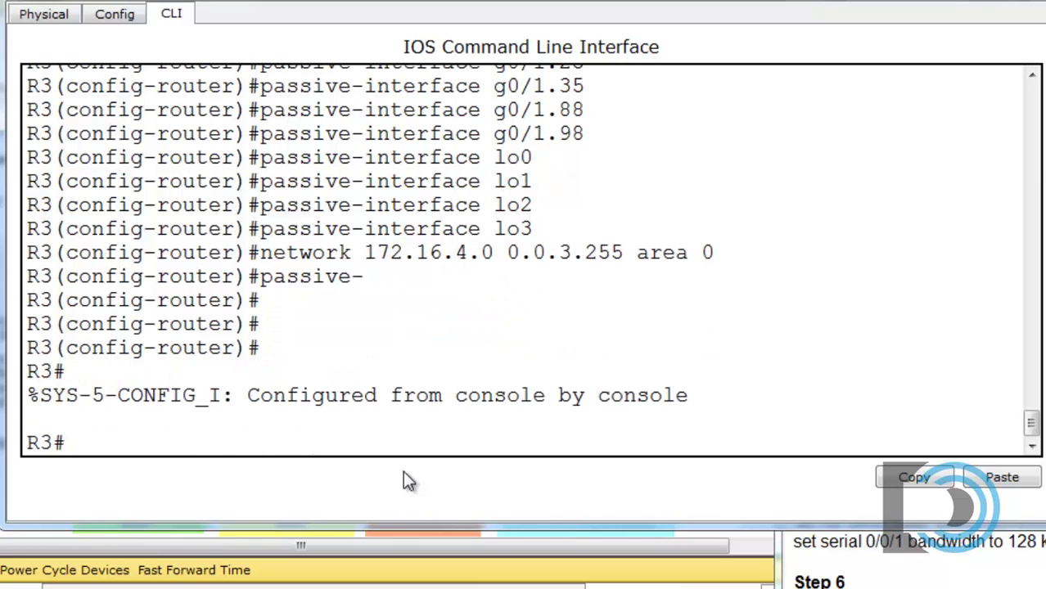
text(copy run s)
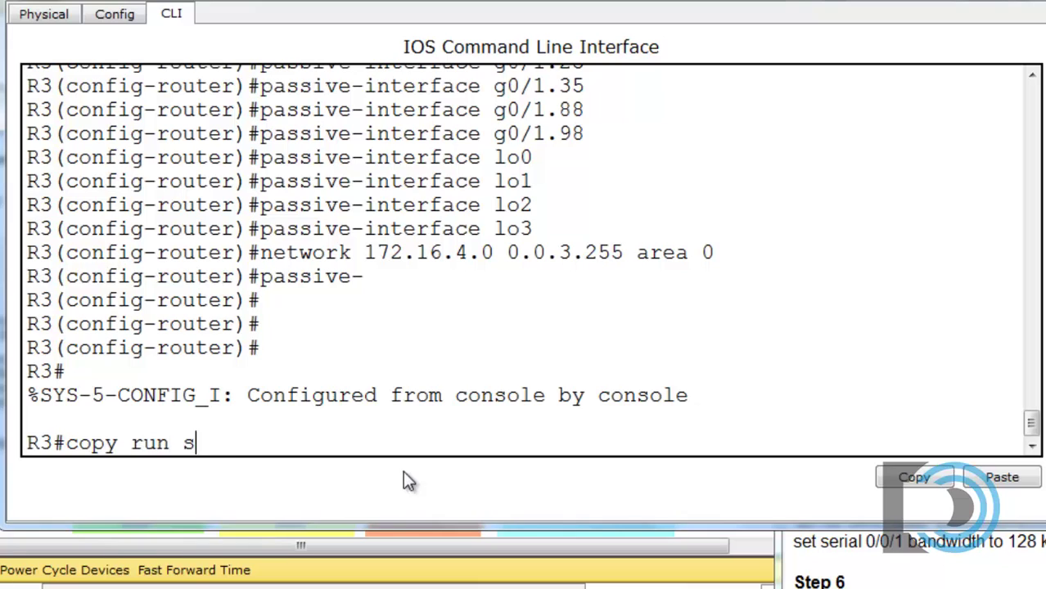
text(tart)
key(Return)
key(Return)
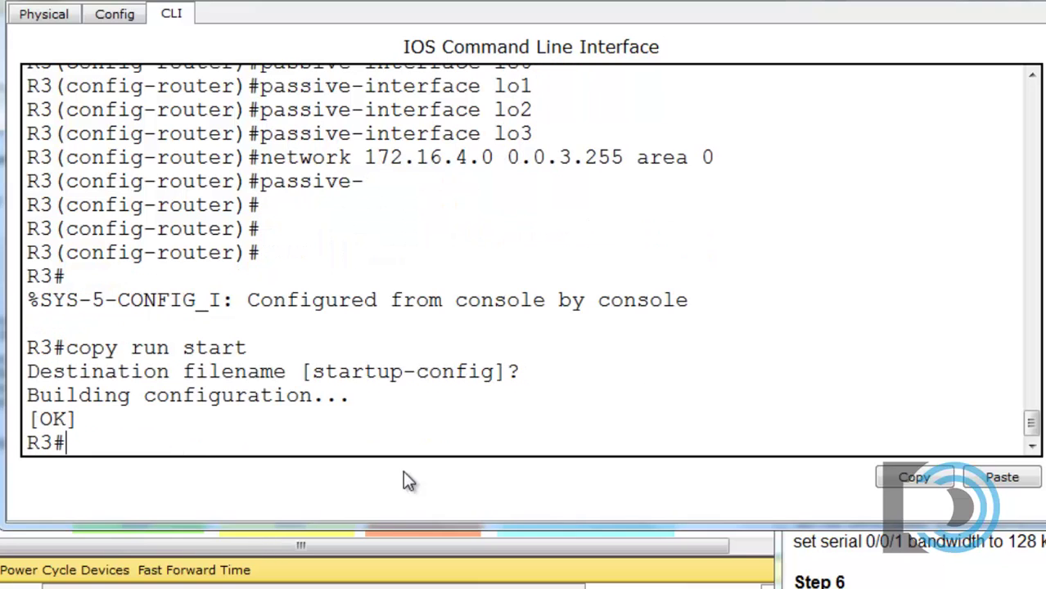
text(shor)
text(w run)
key(Return)
Page through show run to the router ospf 1 section with the 172.16.4.0 0.0.3.255 summary.
key(space)
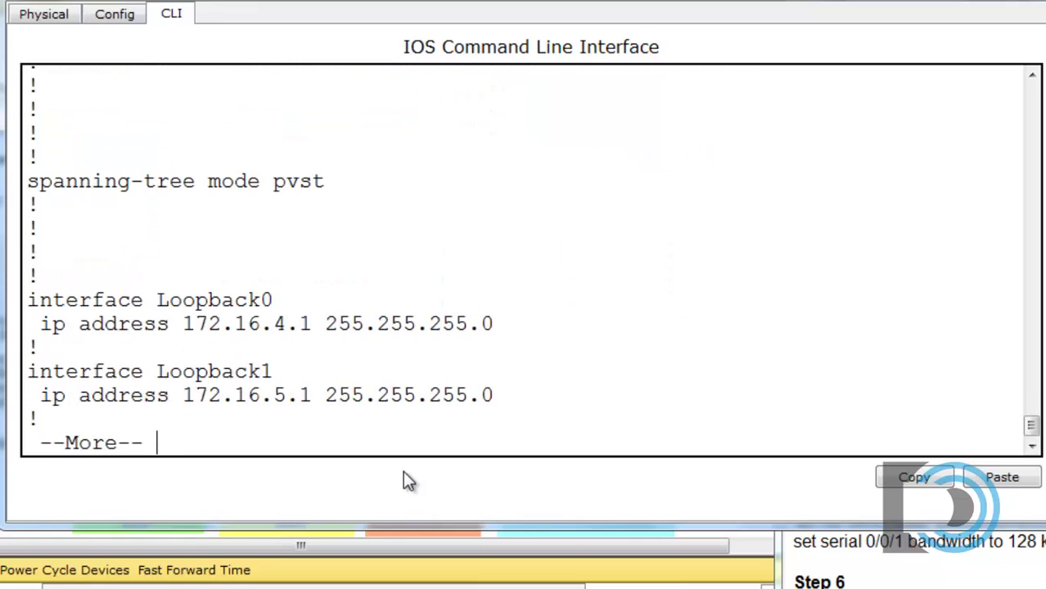
key(space)
key(space)
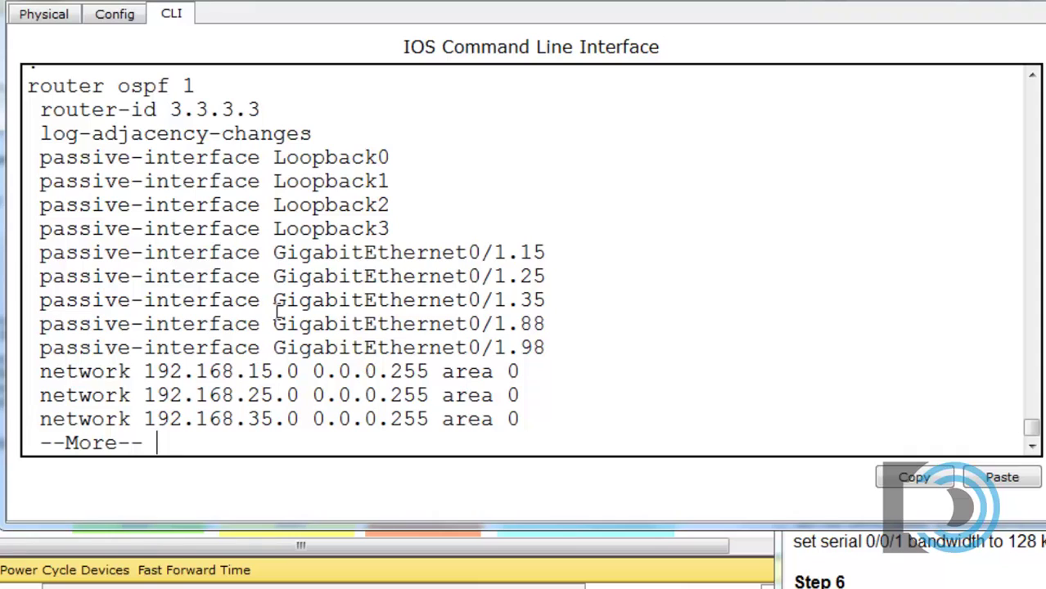
key(space)
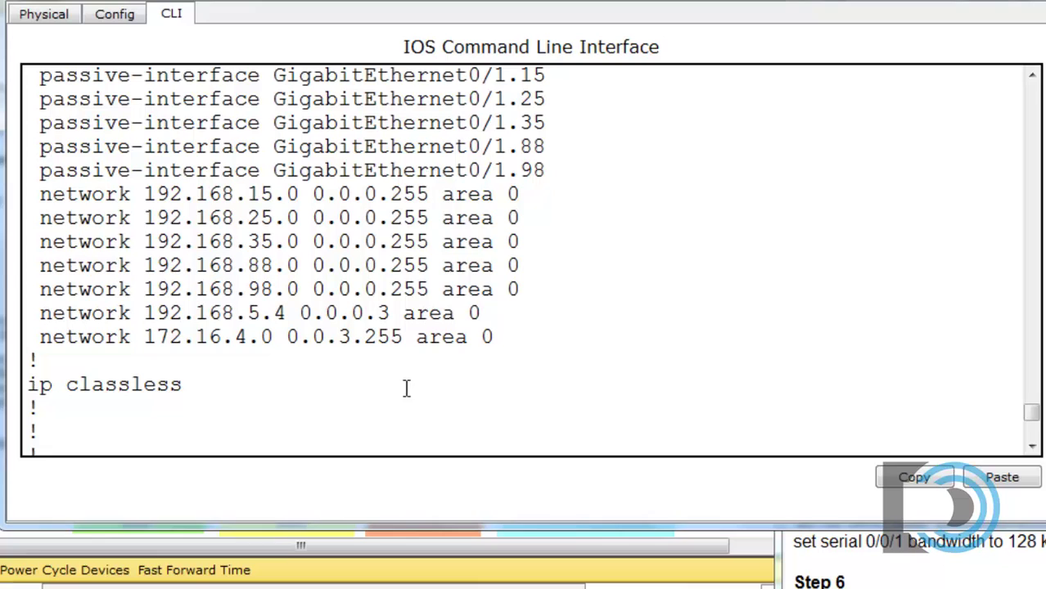
Finish the running-config output, then reset R3's OSPF processes with clear ip ospf process, confirming yes.
drag(1033, 416, 1035, 443)
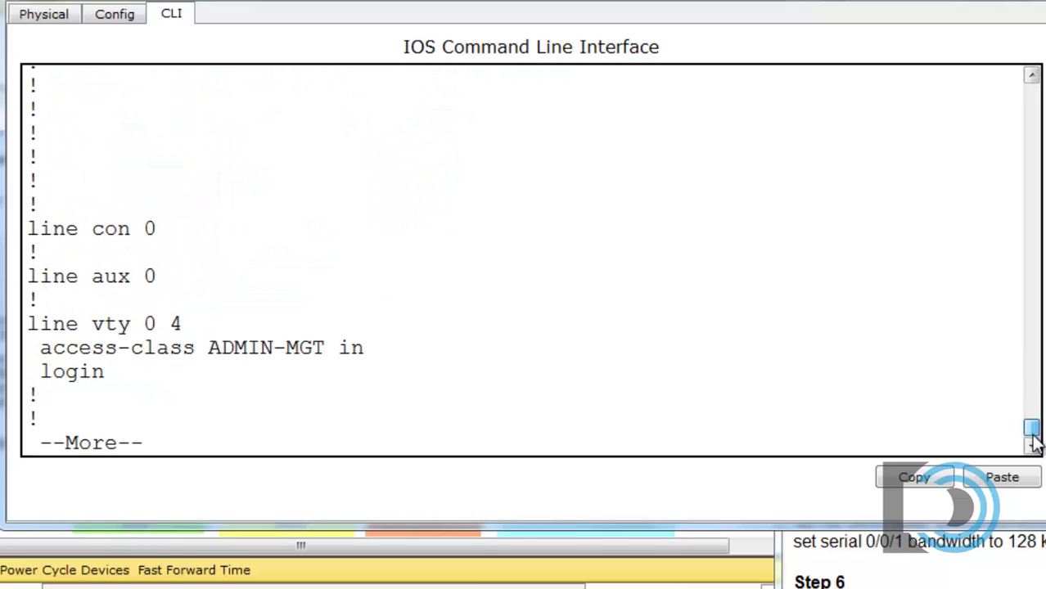
key(space)
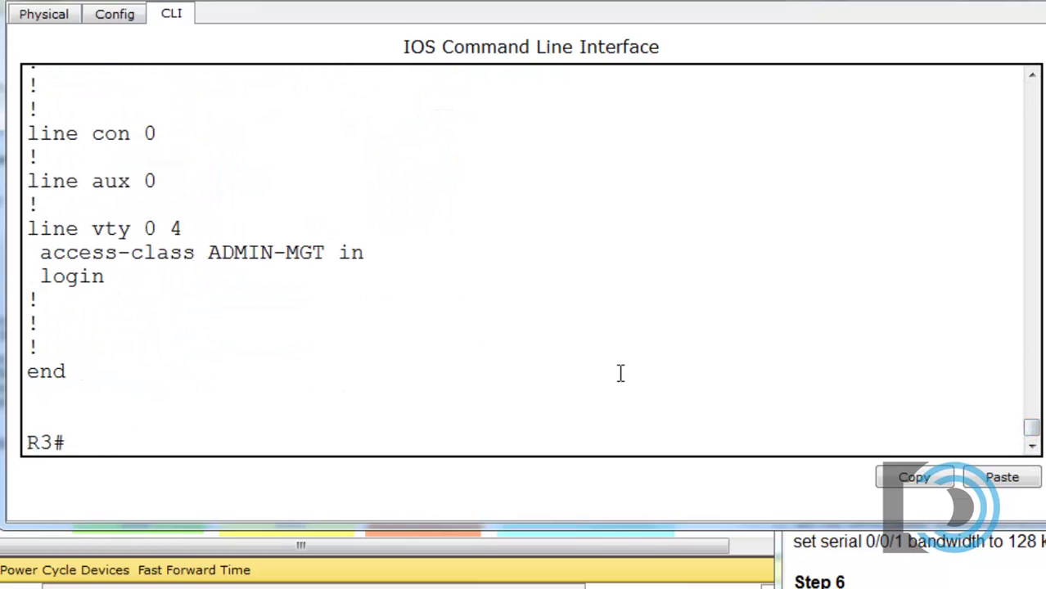
text(clear ip)
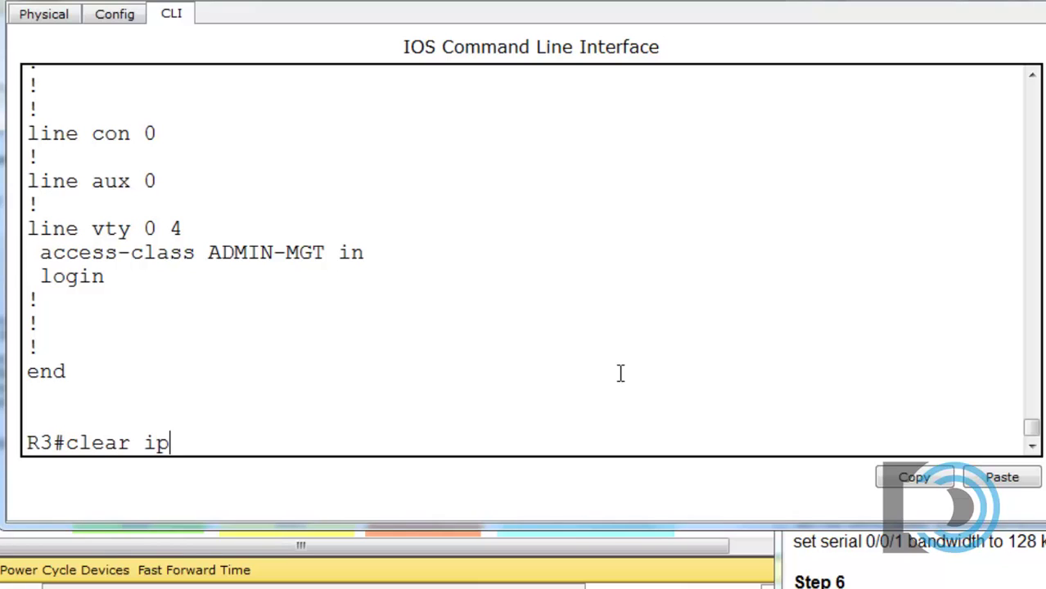
text( ospf )
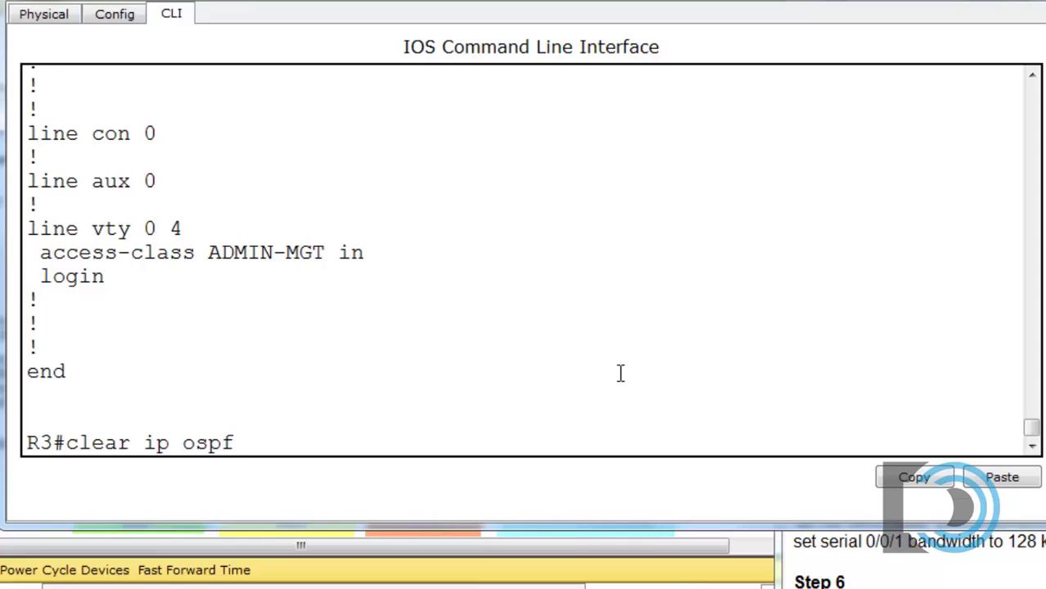
text(pr)
key(Tab)
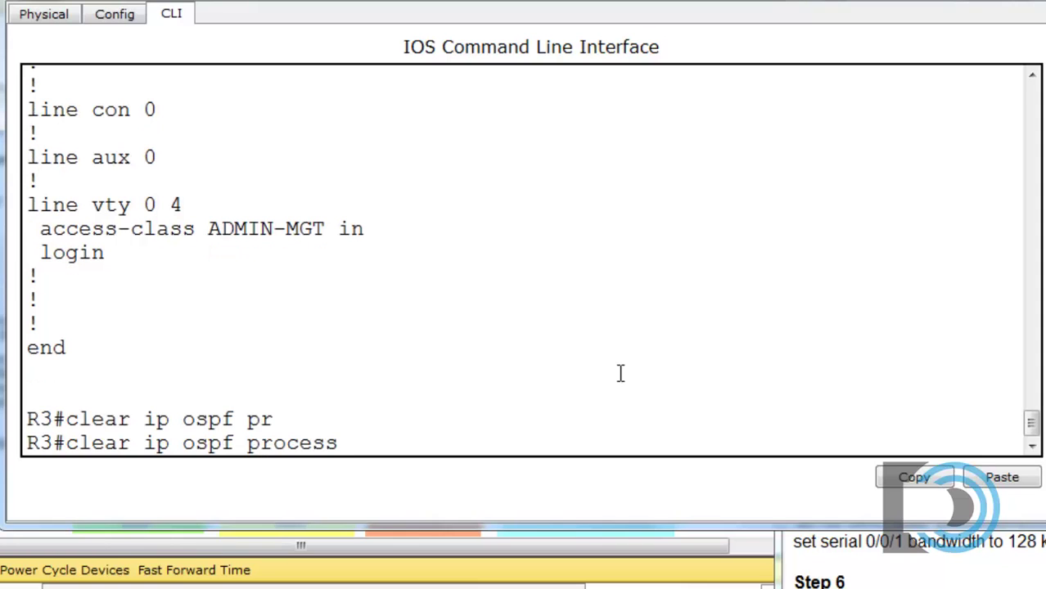
key(Return)
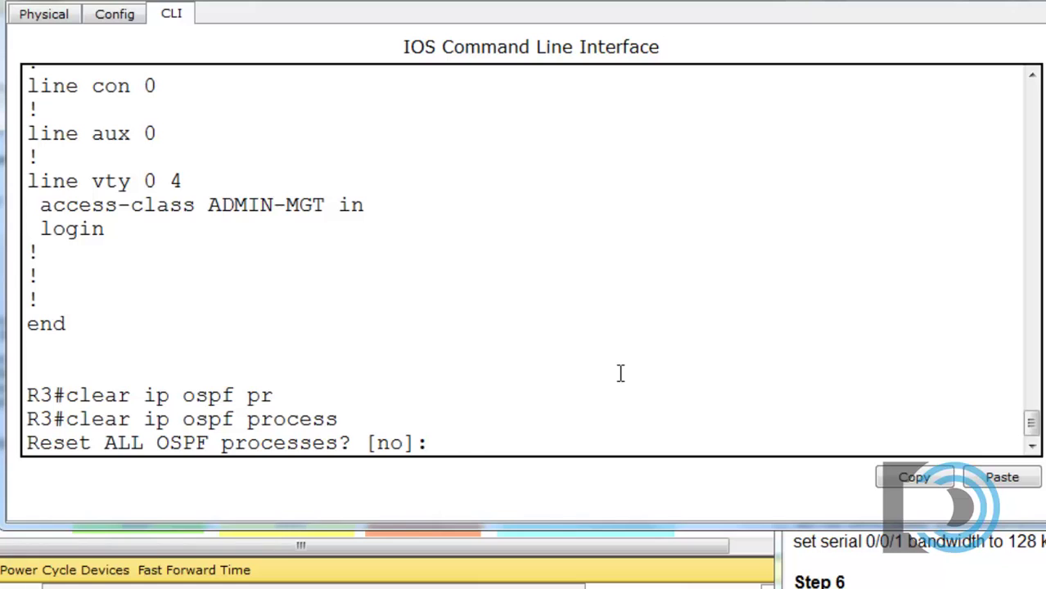
text(yes)
key(Return)
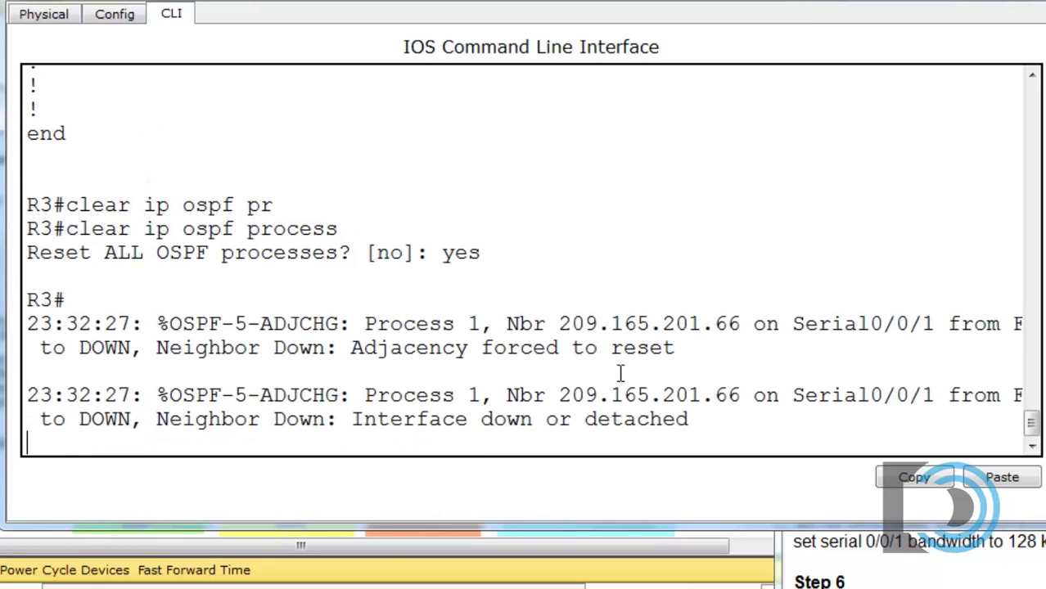
key(Return)
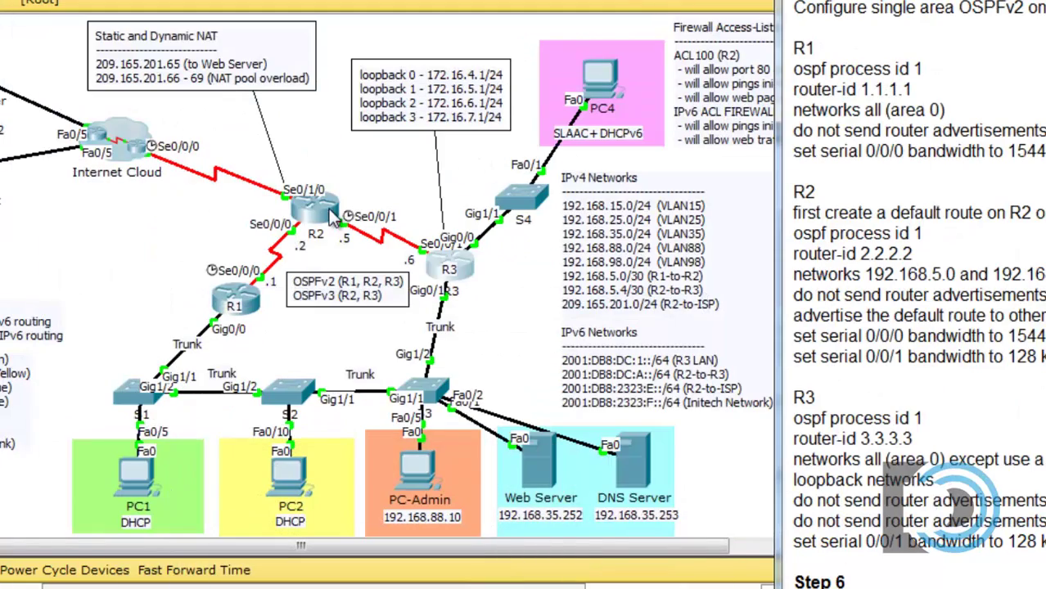
In R2's CLI, enter privileged mode, run clear ip ospf process confirming yes, and minimize the console.
click(329, 211)
key(Return)
text(e)
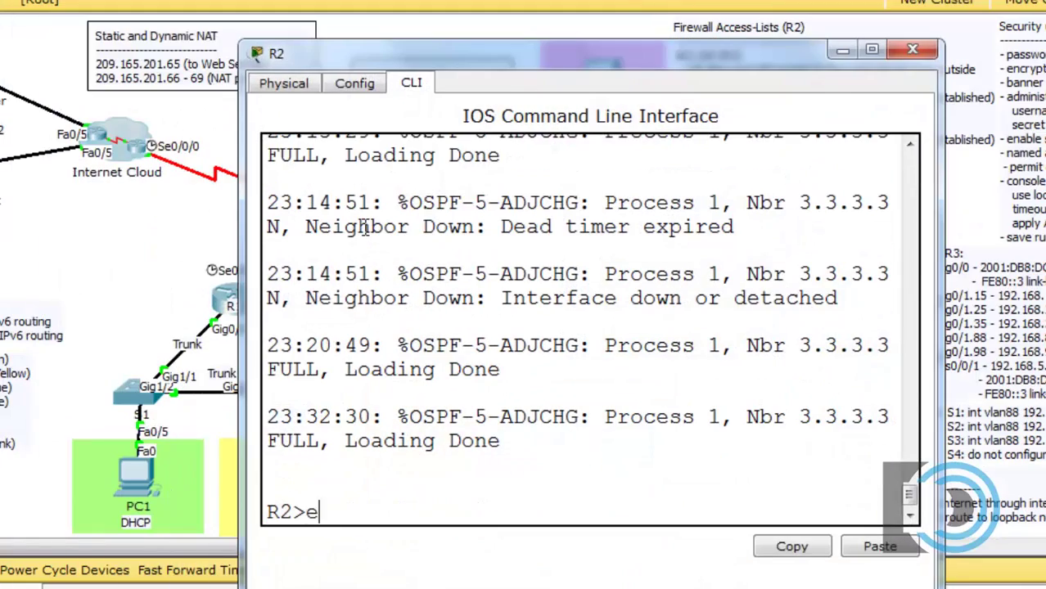
text(n)
key(Return)
text(clea)
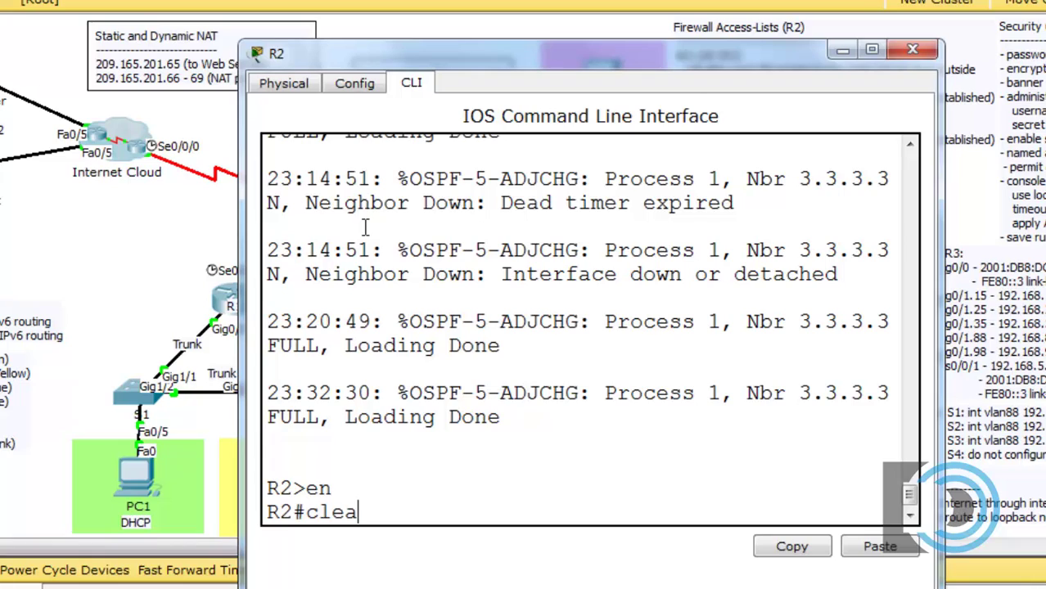
text(r ip osp)
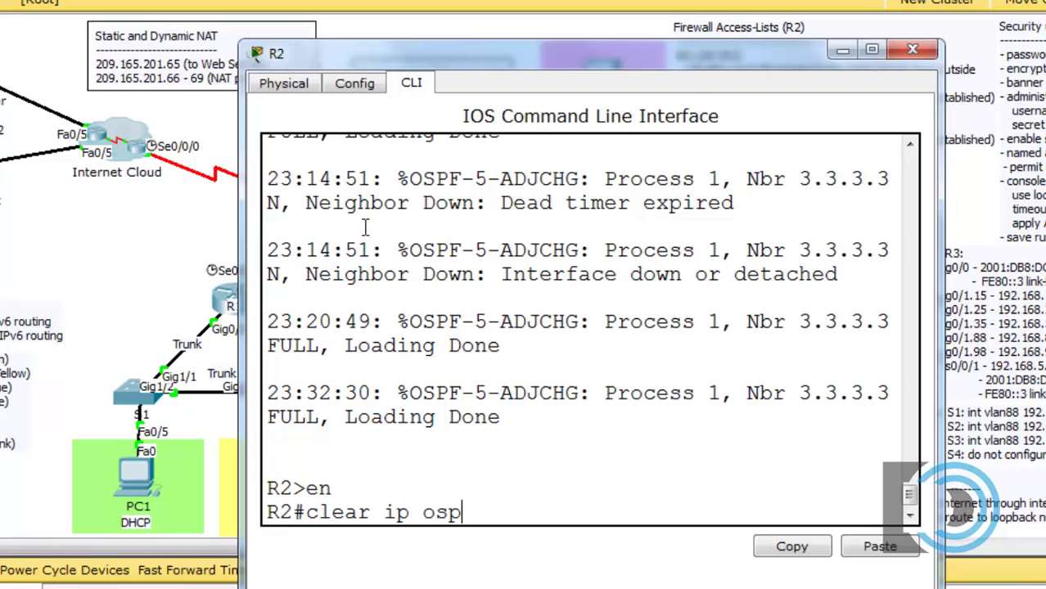
text(f process)
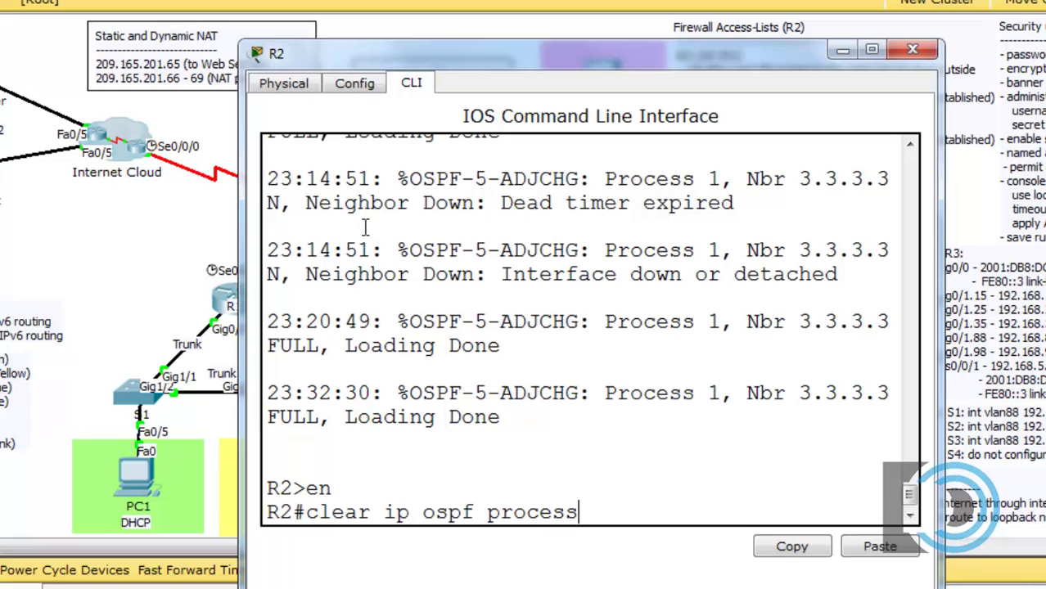
key(Return)
text(yes)
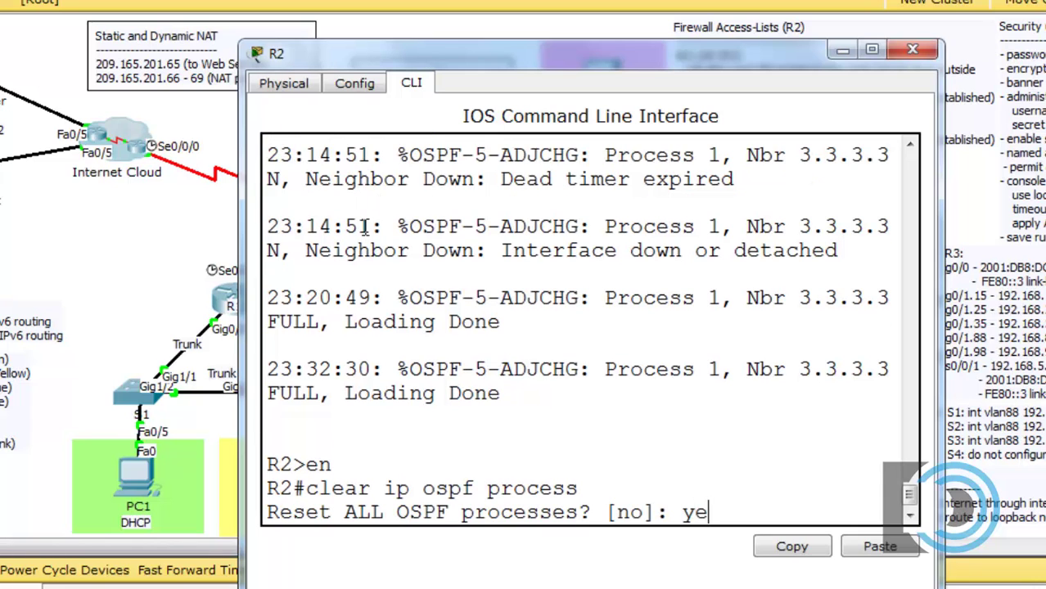
key(Return)
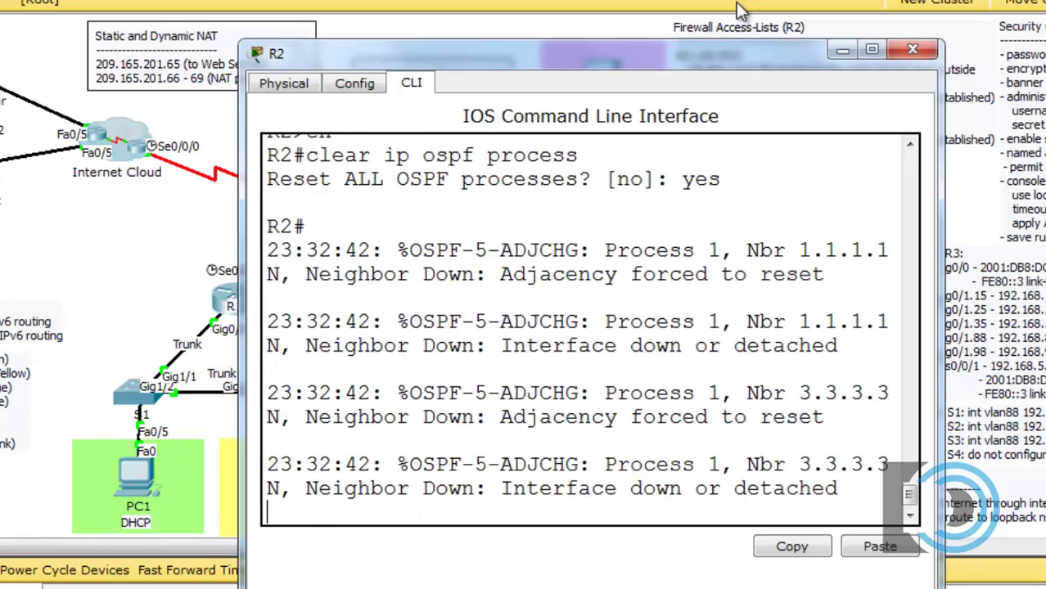
click(842, 51)
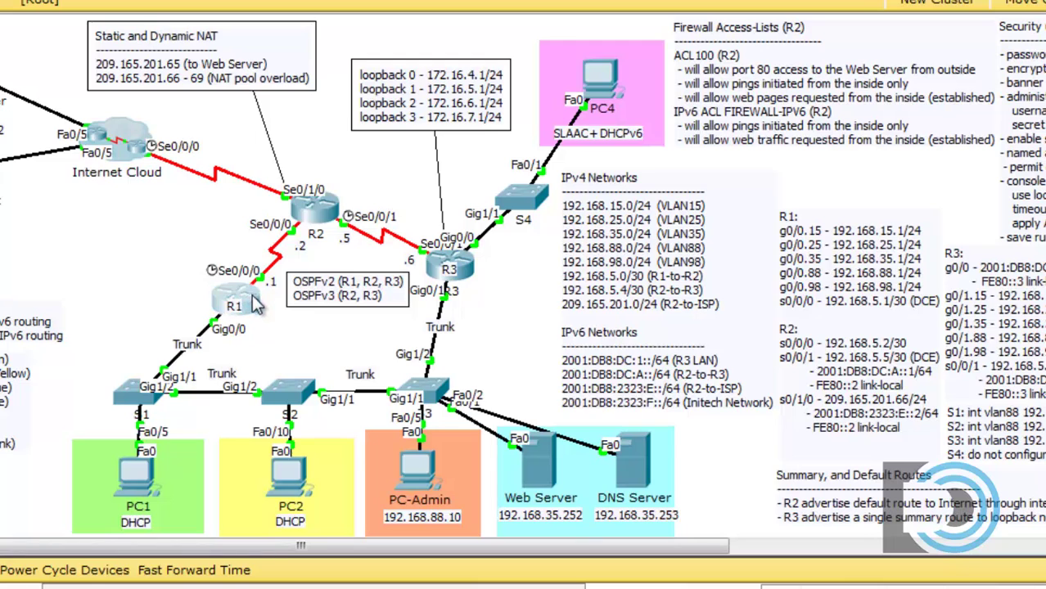
In R1's CLI, enter privileged mode, run clear ip ospf process confirming yes, and check the adjacency reset log.
click(256, 302)
key(Return)
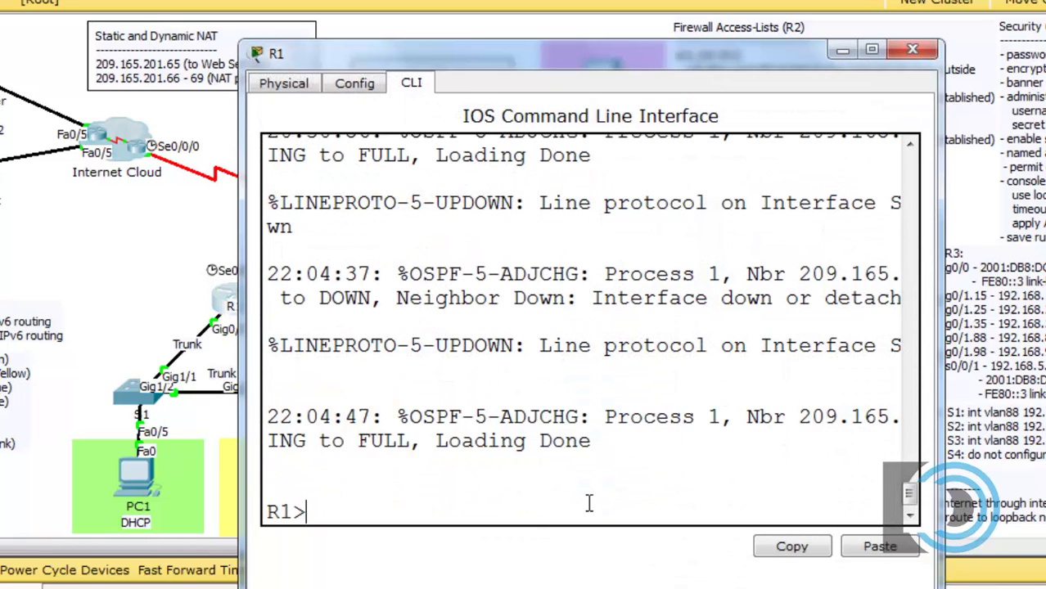
text(en)
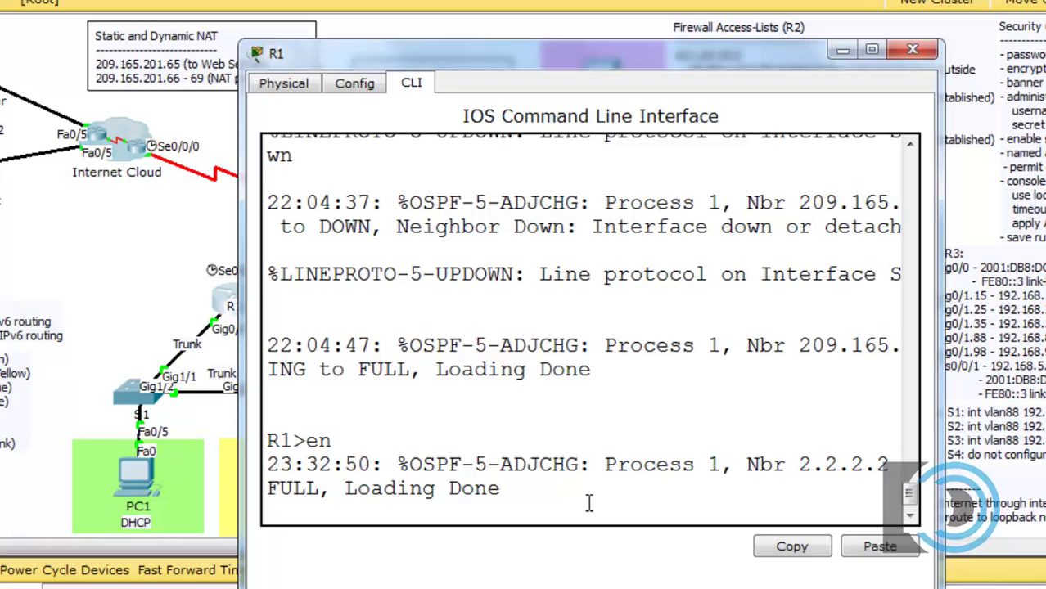
key(Return)
text(cle)
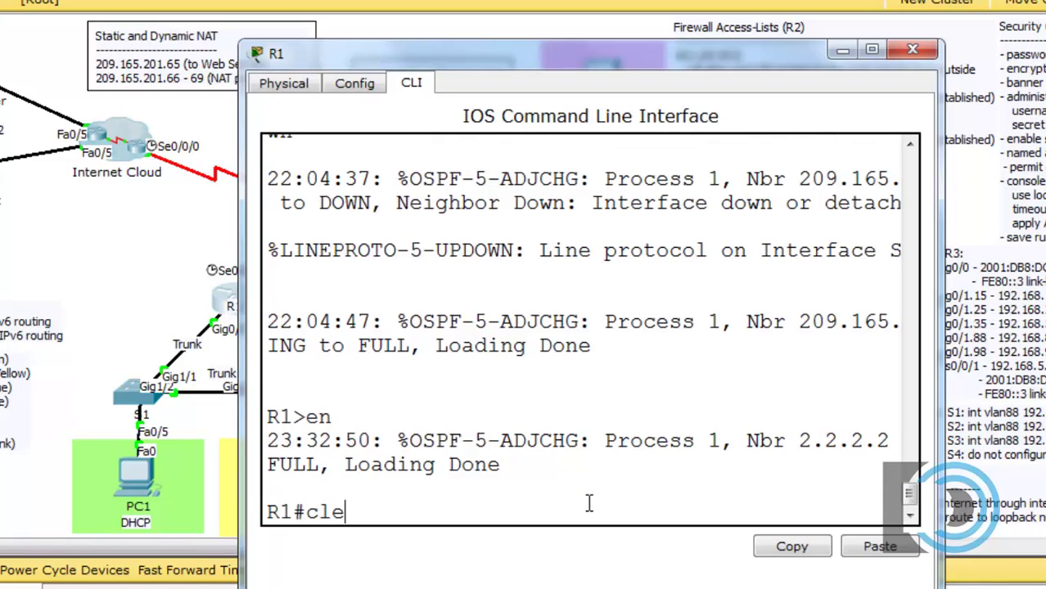
text(ar ip )
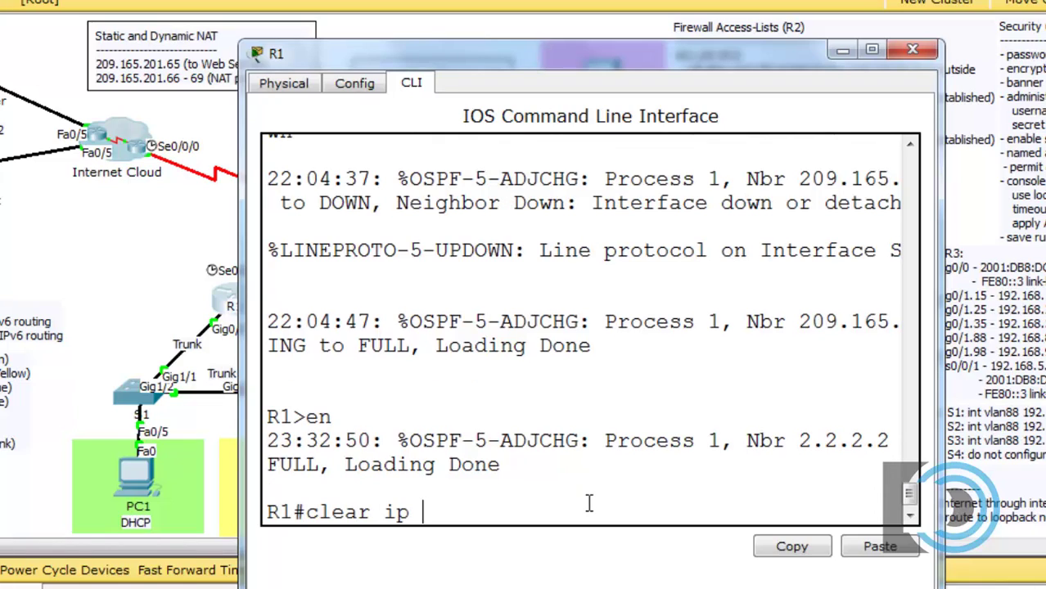
text(ospf process)
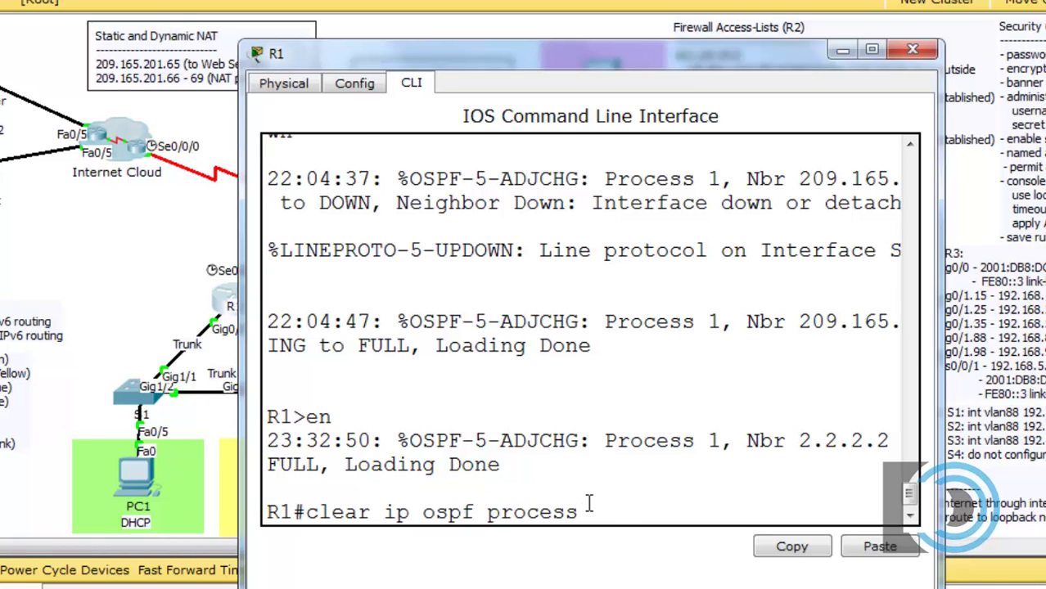
key(Return)
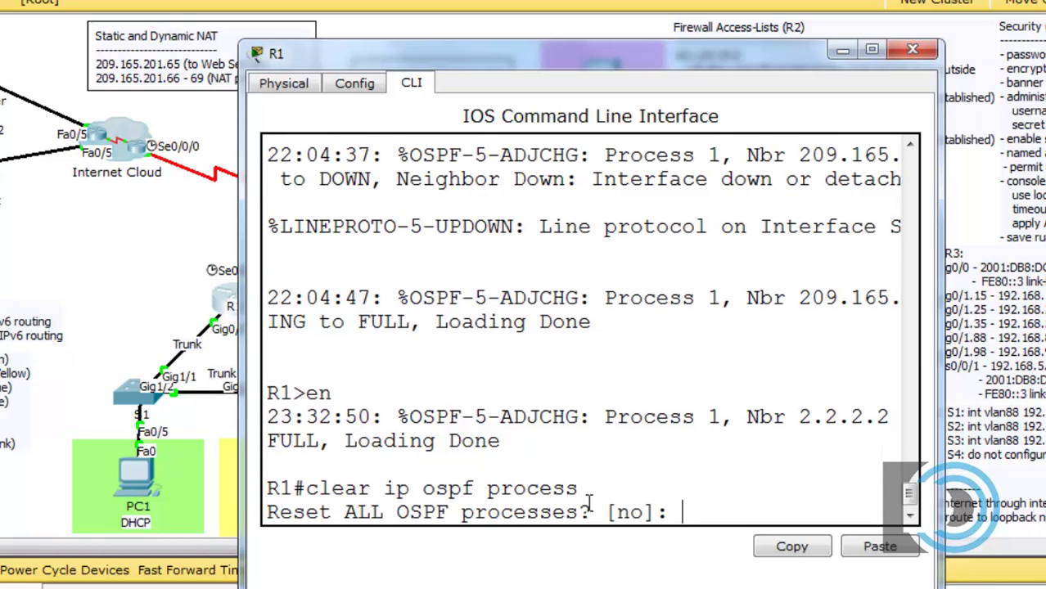
text(yes)
key(Return)
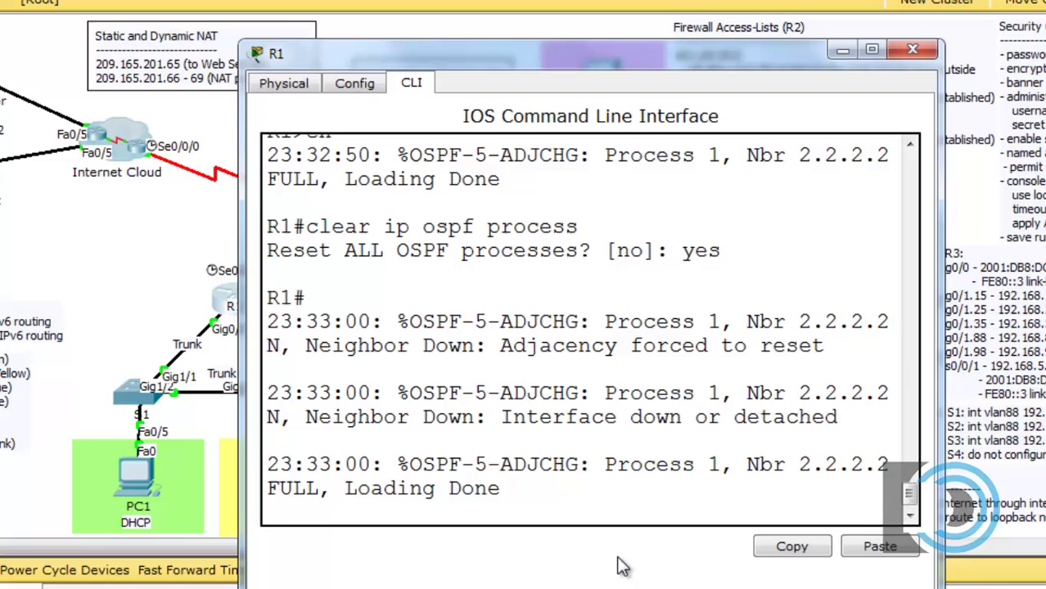
key(Return)
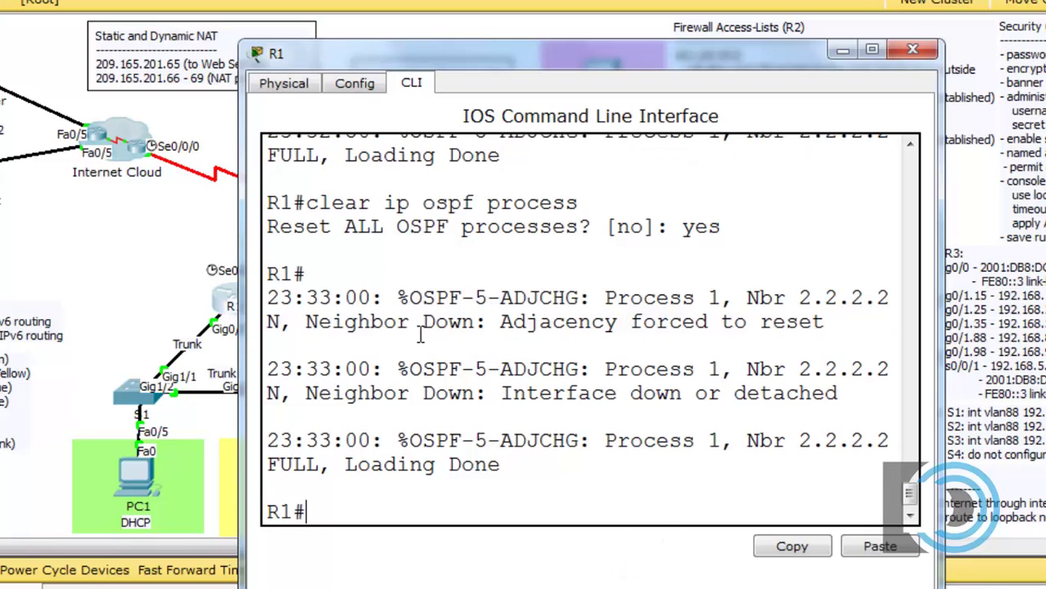
drag(309, 331, 451, 338)
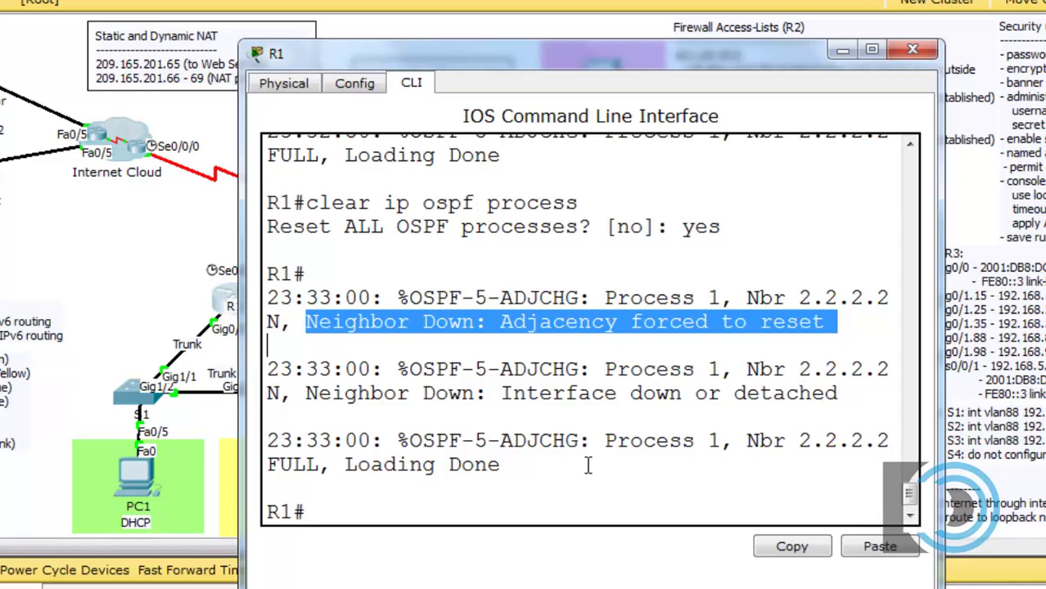
click(541, 514)
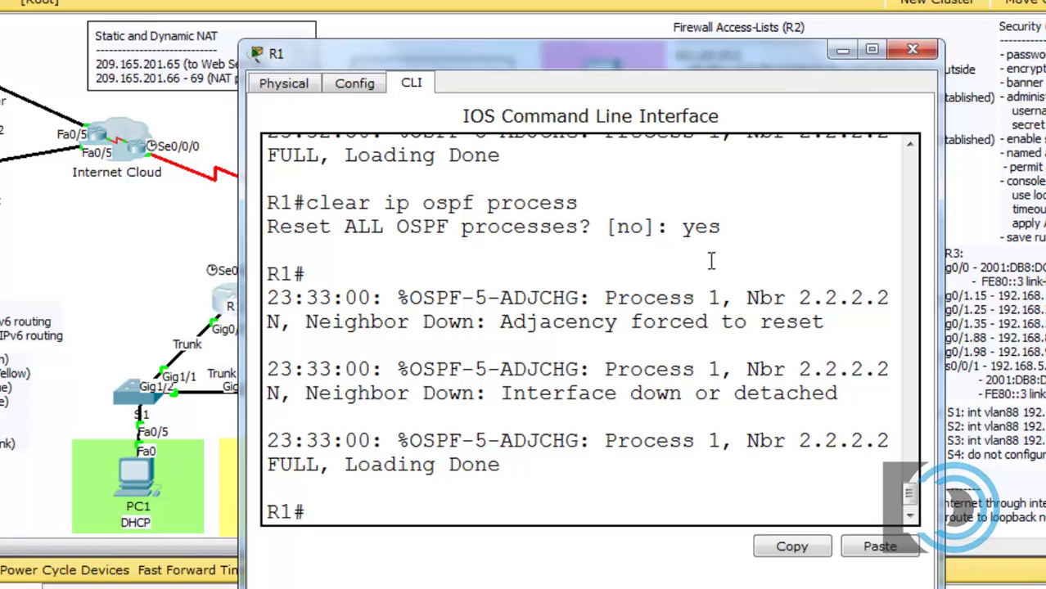
Close R1's console, resave R3's running configuration to startup-config, and move R3's console below the topology.
click(843, 52)
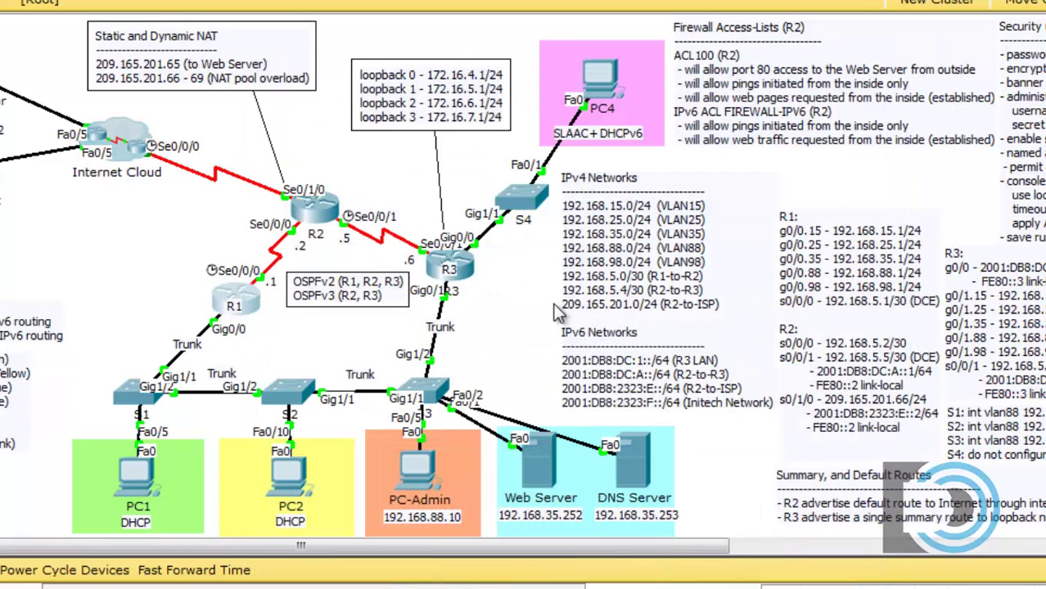
click(448, 264)
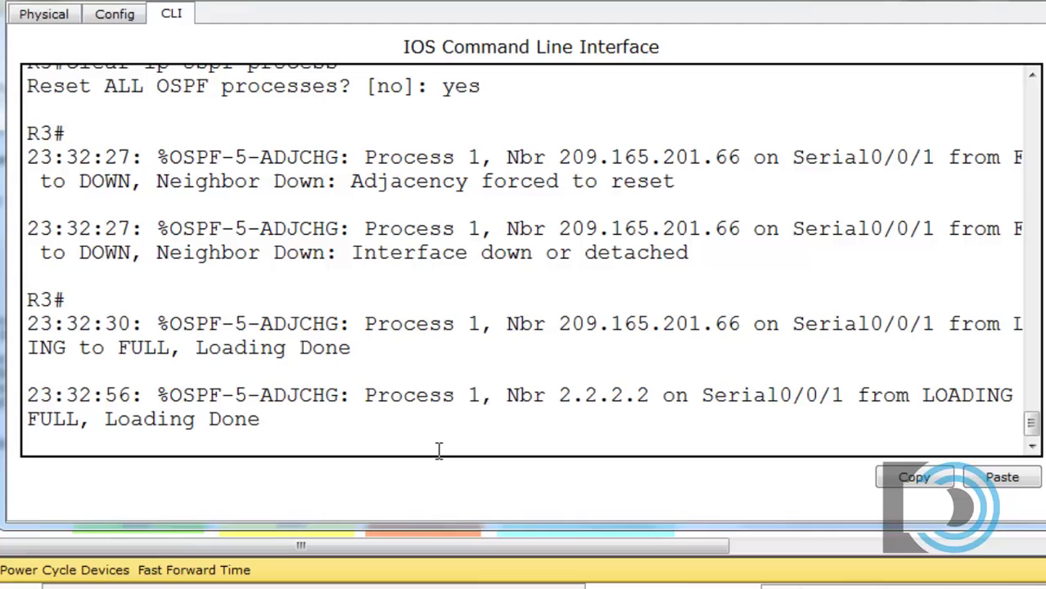
key(Return)
key(Up)
key(Up)
key(Up)
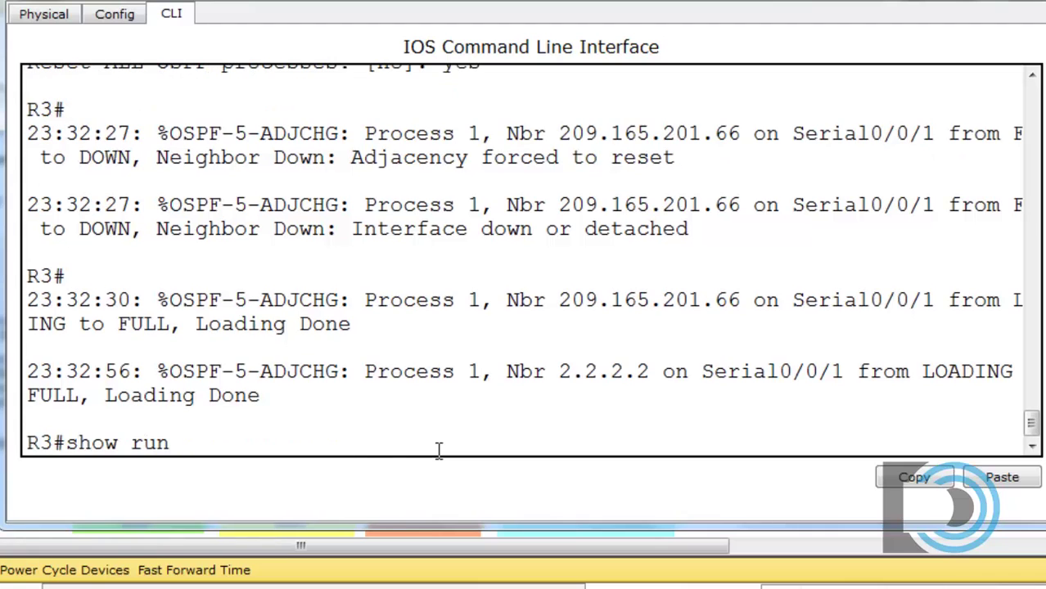
key(Return)
key(Return)
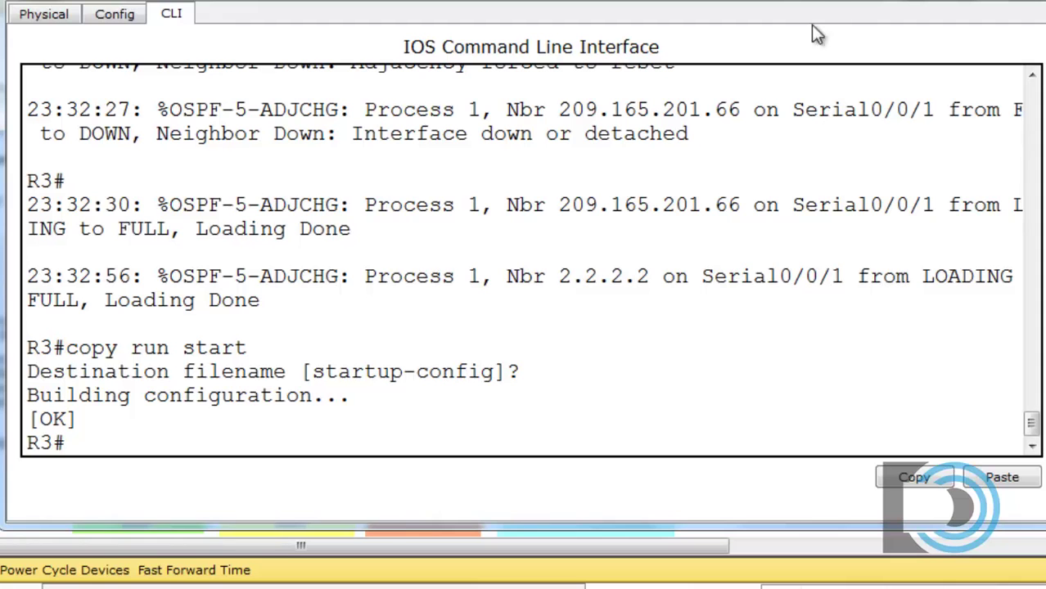
drag(818, 4, 819, 471)
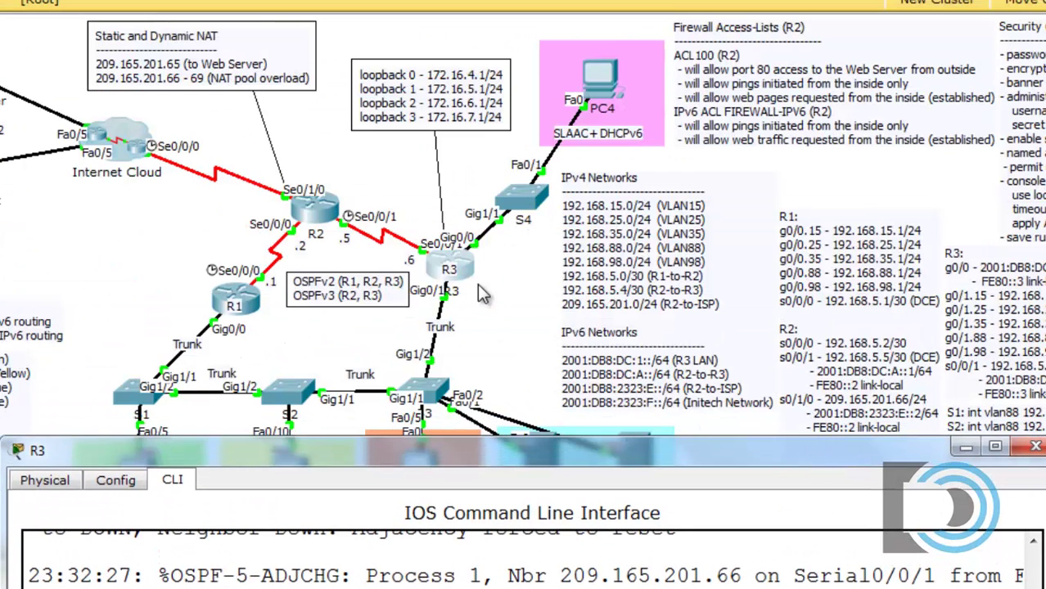